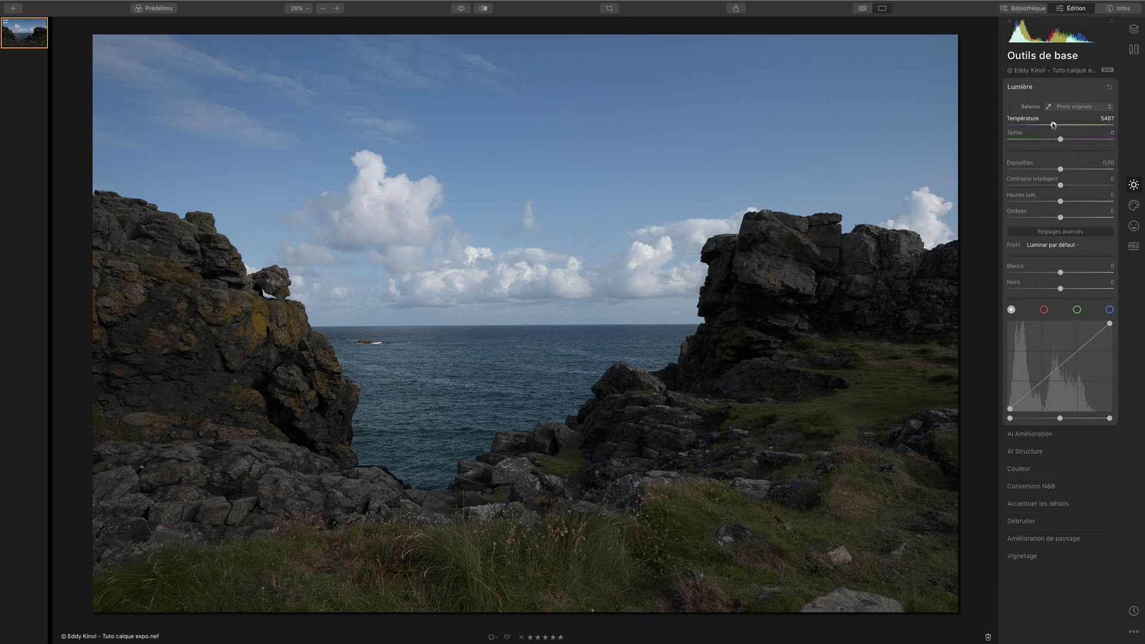
Set the photo's temperature to 3165, exposure to -0.72, highlights to -60 and shadows to 17, and compare with the original.
{"action": "left_click_drag", "start_coordinate": [1053, 125], "coordinate": [1028, 125]}
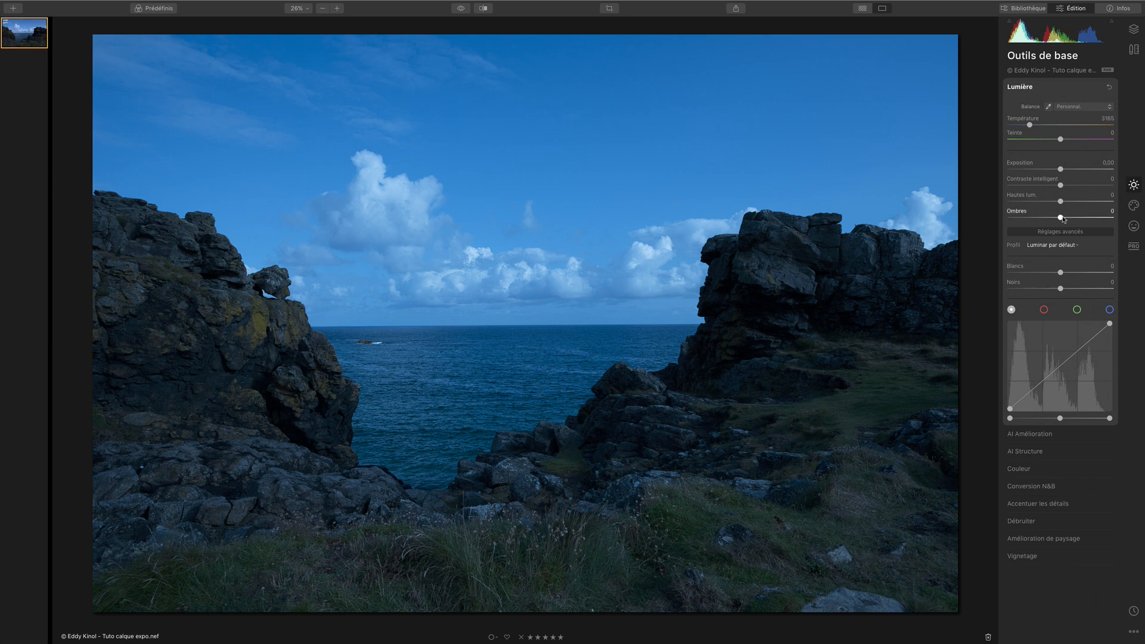
{"action": "left_click_drag", "start_coordinate": [1064, 219], "coordinate": [1051, 169]}
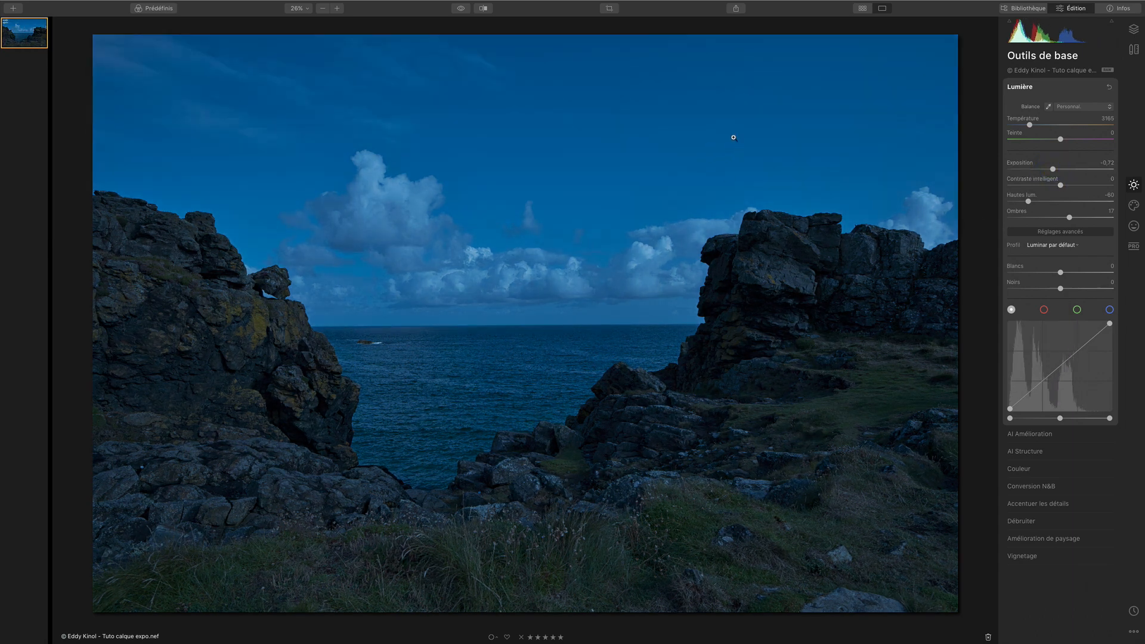
{"action": "left_click", "coordinate": [459, 10]}
Enable automatic distortion correction, chromatic aberration removal and fringe removal for the coastal photo.
{"action": "left_click", "coordinate": [1133, 50]}
{"action": "left_click", "coordinate": [1036, 135]}
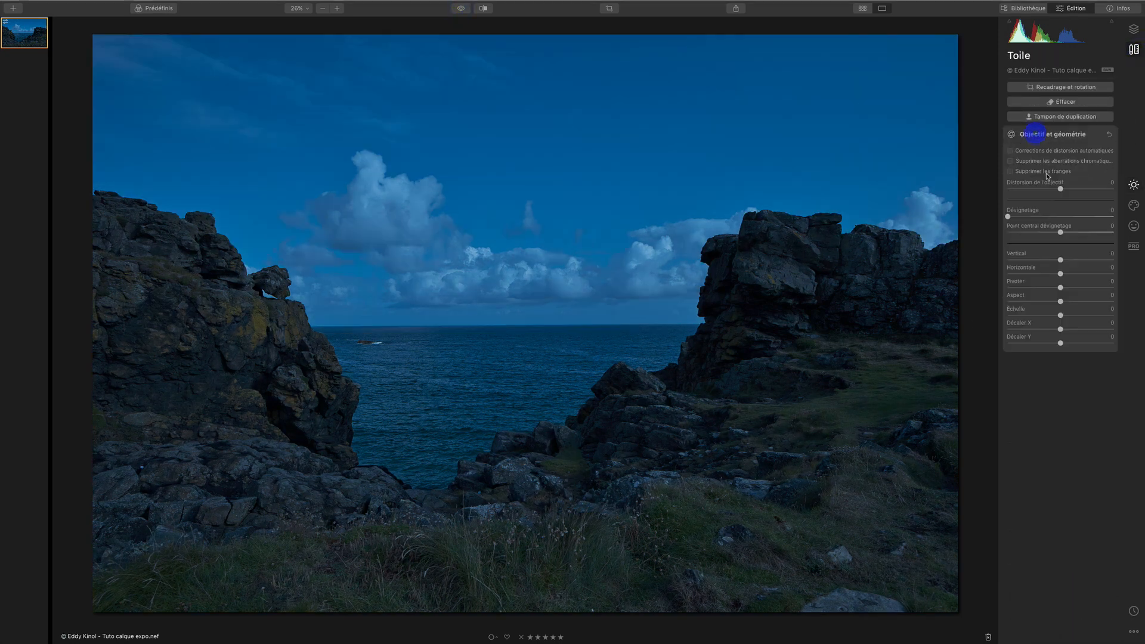
{"action": "left_click", "coordinate": [1035, 161]}
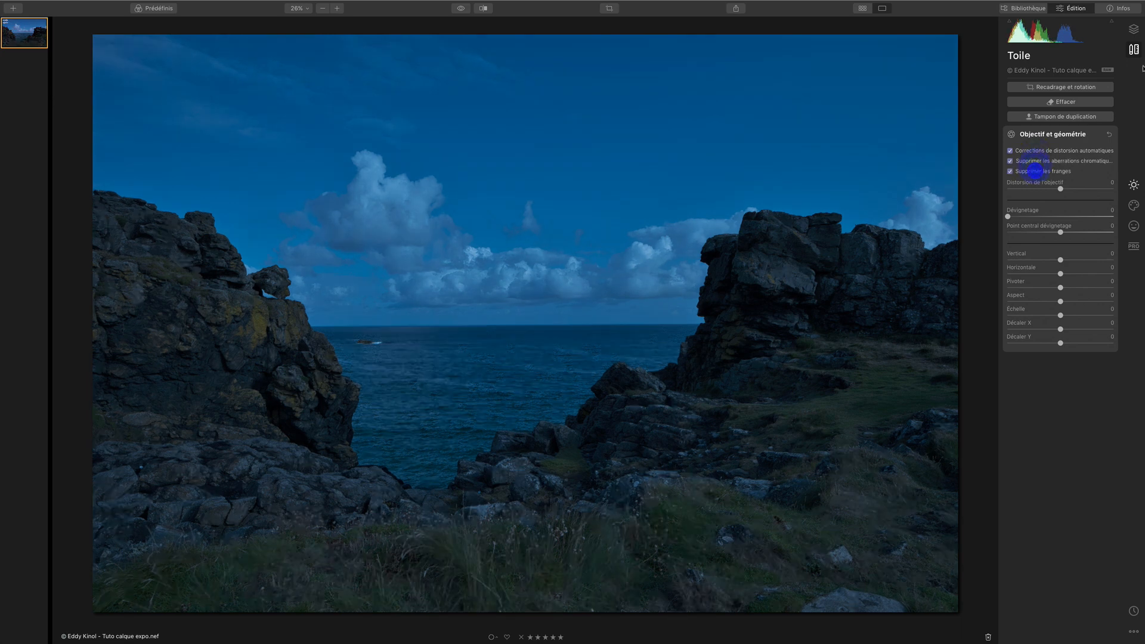
Set the light adjustments to temperature 2831, tint 21 and smart contrast -25.
{"action": "left_click", "coordinate": [1134, 184]}
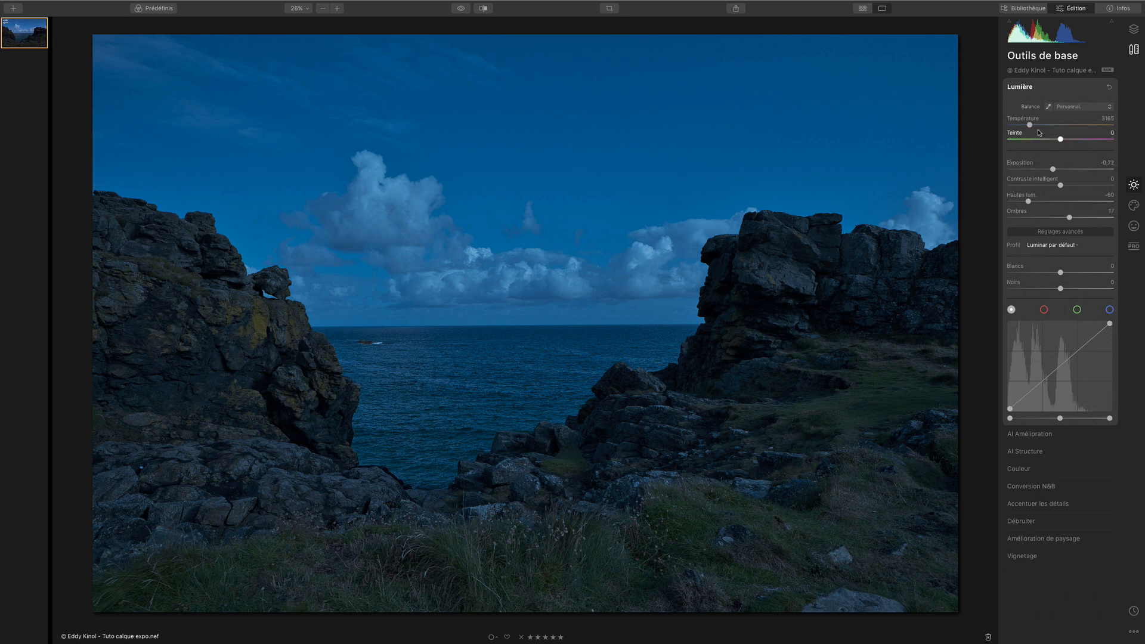
{"action": "left_click_drag", "start_coordinate": [1030, 127], "coordinate": [1026, 128]}
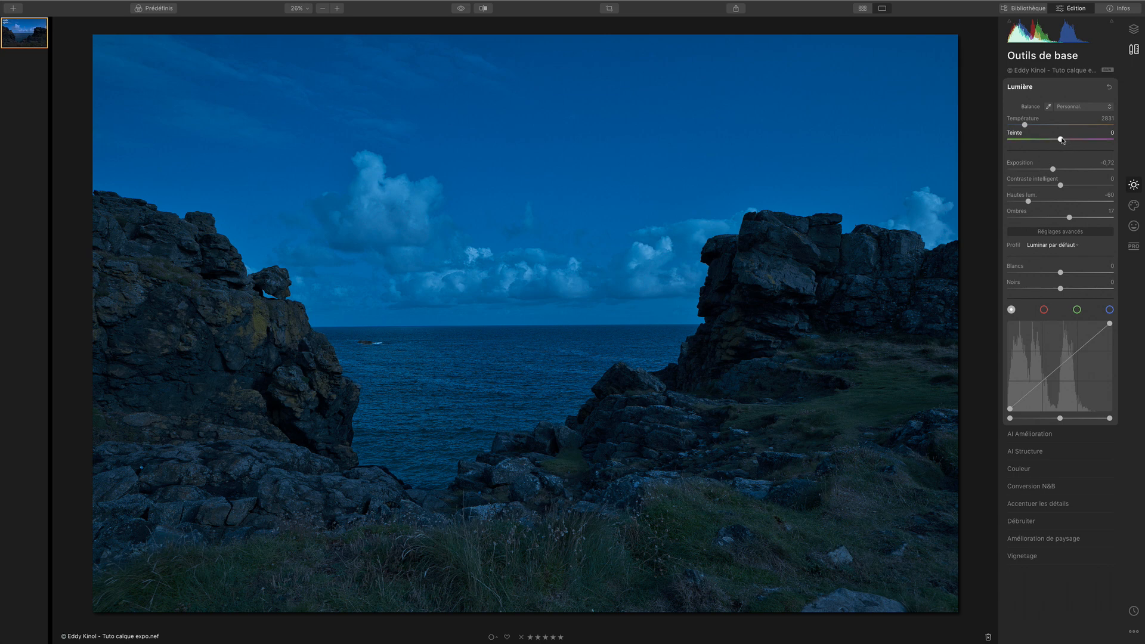
{"action": "left_click_drag", "start_coordinate": [1060, 139], "coordinate": [1072, 139]}
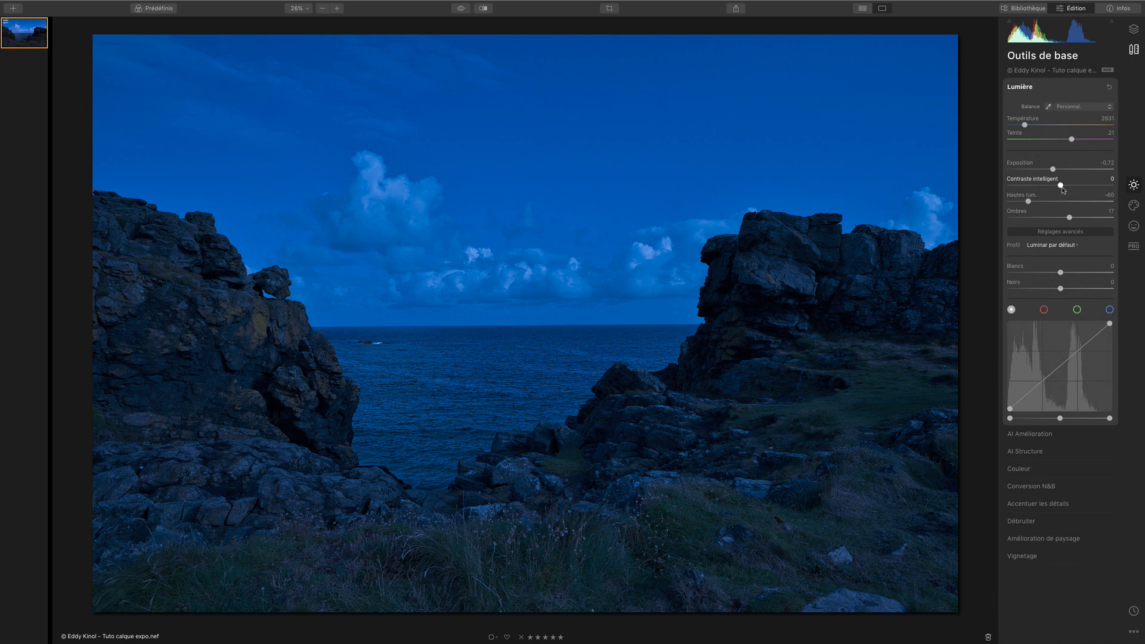
{"action": "left_click_drag", "start_coordinate": [1061, 186], "coordinate": [1048, 186]}
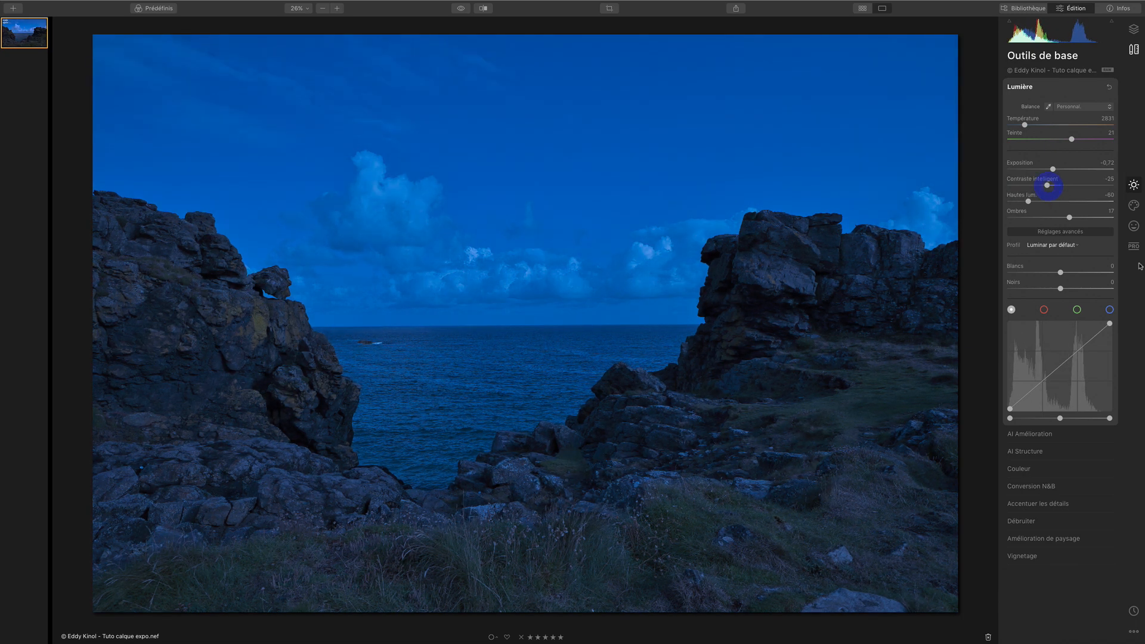
Apply the creative Mystique effect with a quantity of 27.
{"action": "left_click", "coordinate": [1133, 206]}
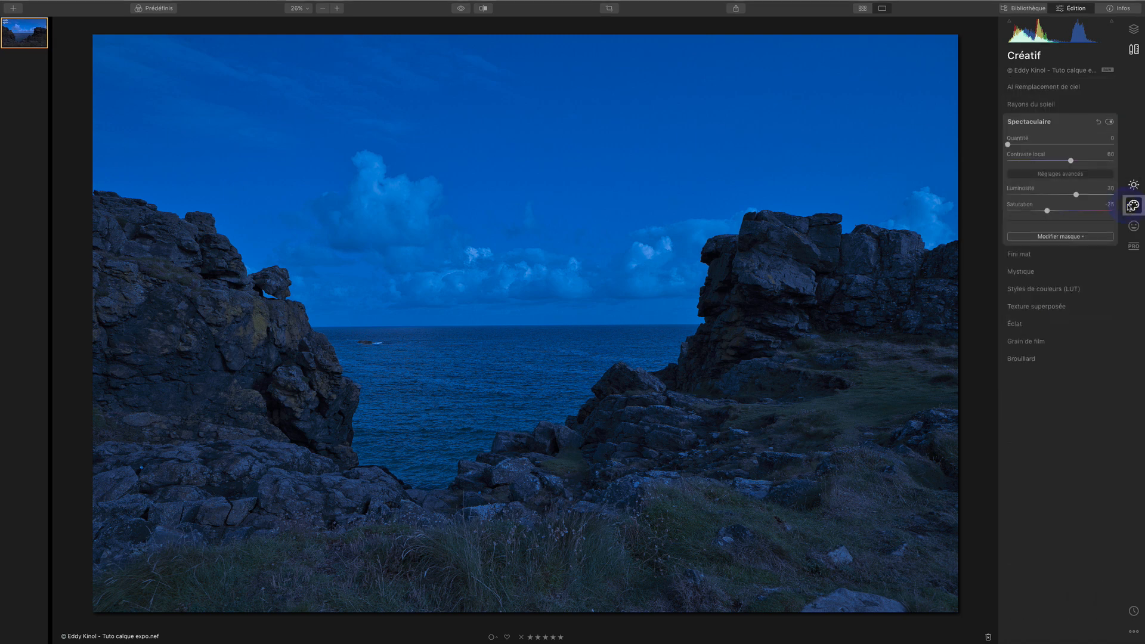
{"action": "left_click", "coordinate": [1030, 272]}
{"action": "left_click_drag", "start_coordinate": [1011, 180], "coordinate": [1037, 179]}
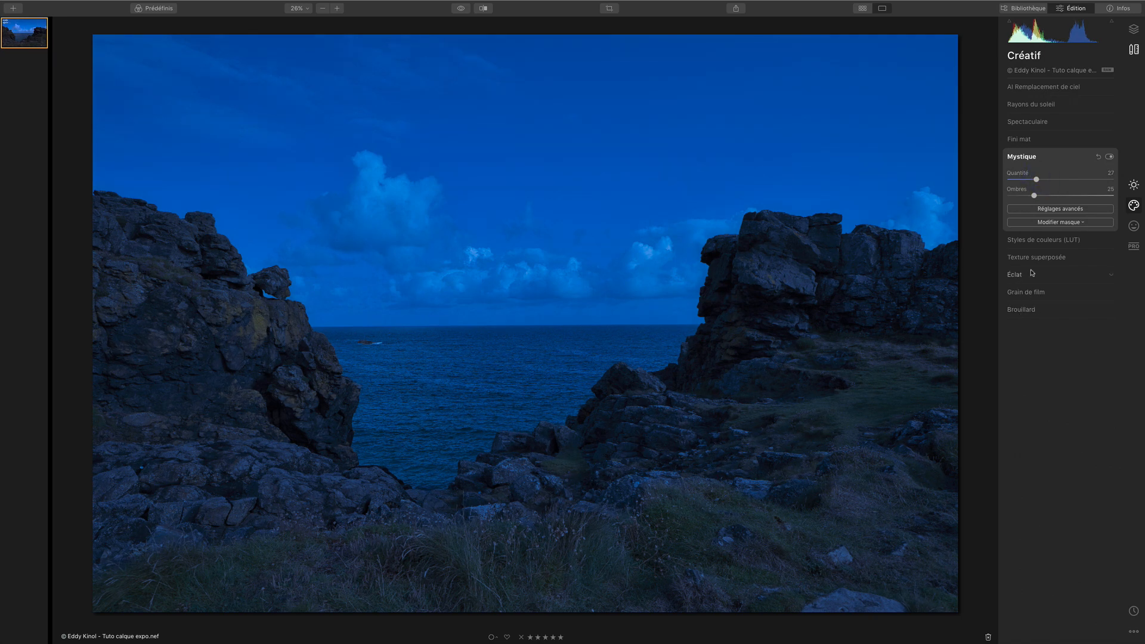
Add the Brouillard effect with a quantity of 21 and the type Brouillard épais.
{"action": "left_click", "coordinate": [1022, 309]}
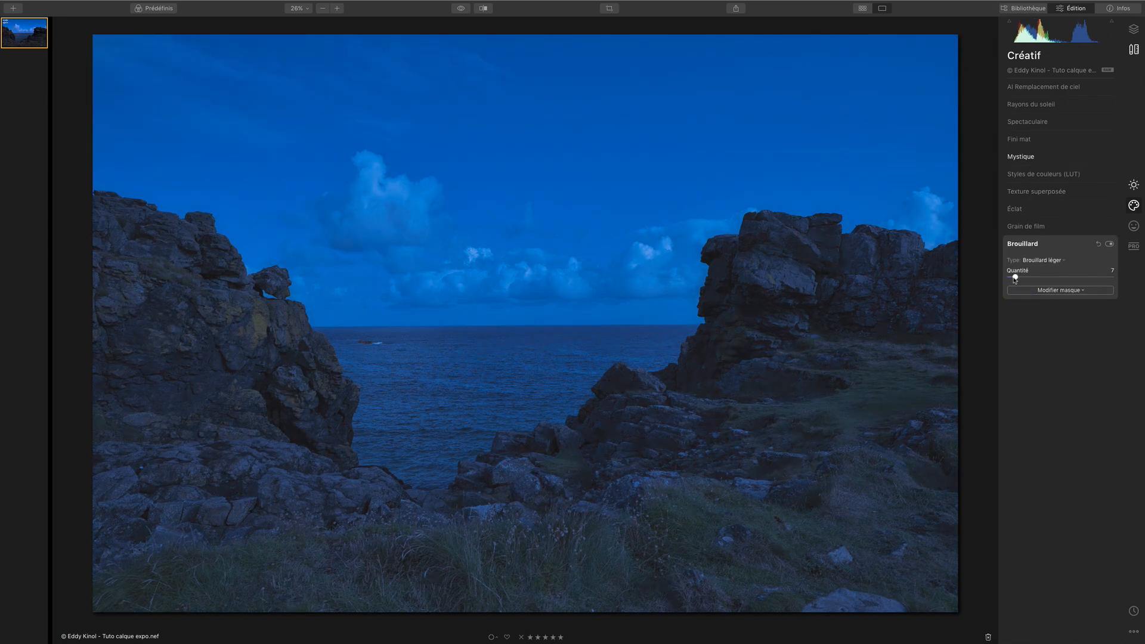
{"action": "left_click_drag", "start_coordinate": [1009, 278], "coordinate": [1031, 278]}
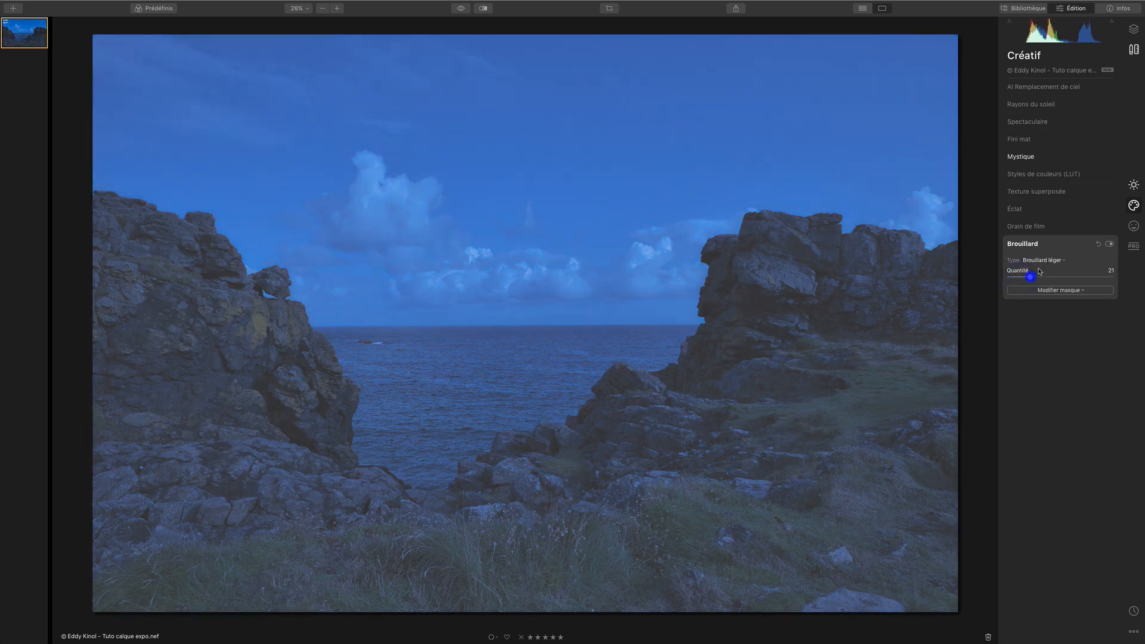
{"action": "left_click", "coordinate": [1042, 260]}
{"action": "left_click", "coordinate": [1051, 267]}
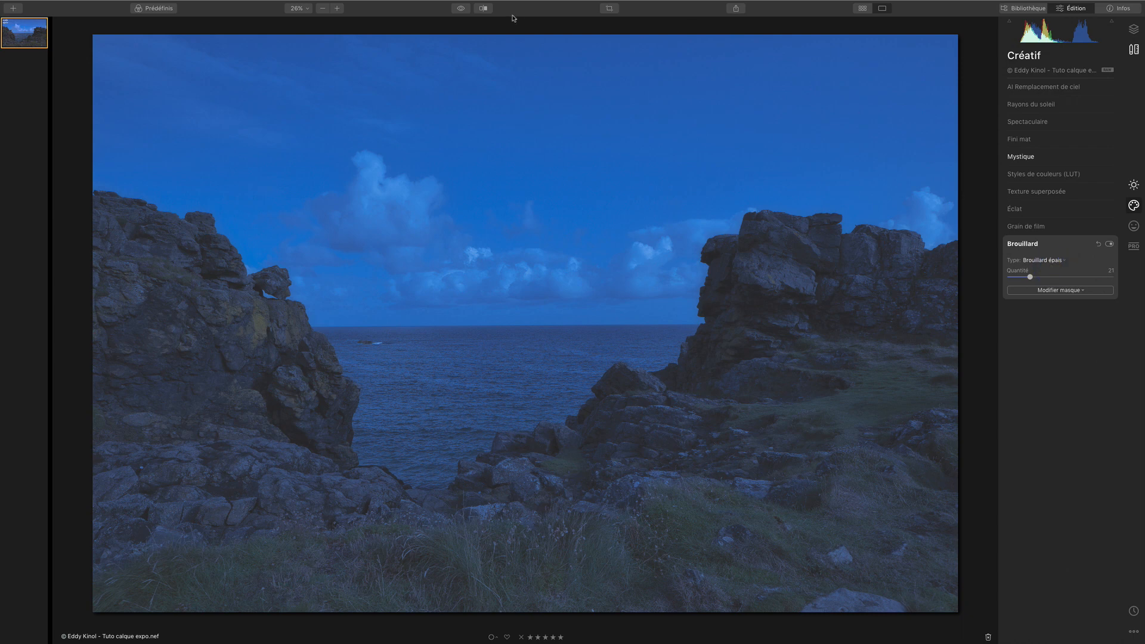
Straighten the horizon by rotating the crop 0.31° and apply the crop.
{"action": "left_click", "coordinate": [609, 8]}
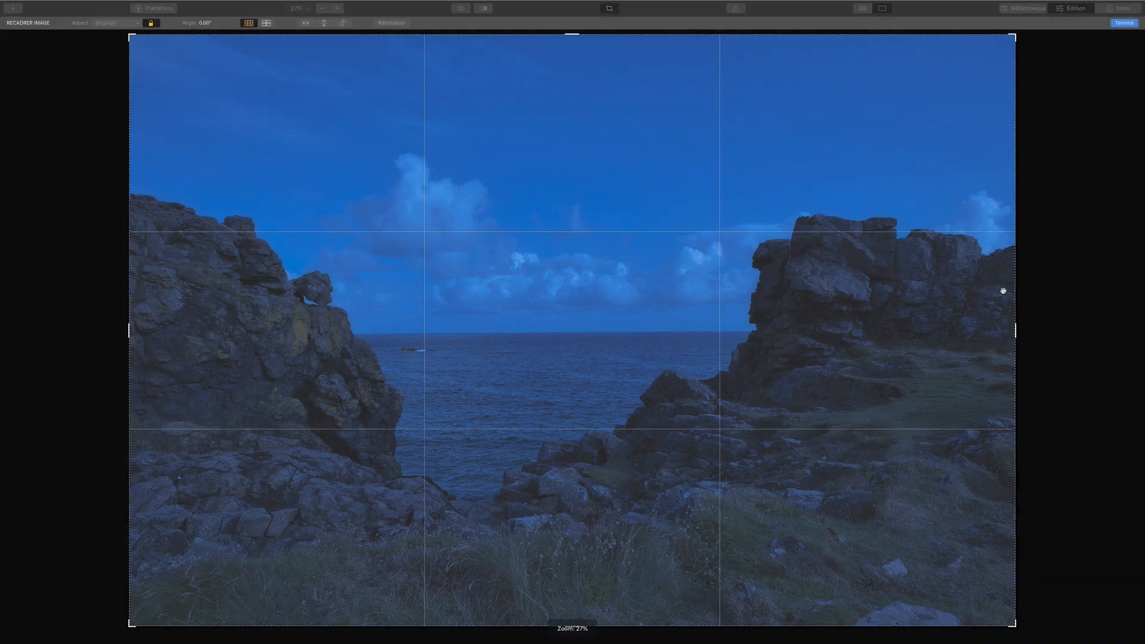
{"action": "left_click_drag", "start_coordinate": [1025, 326], "coordinate": [1024, 331]}
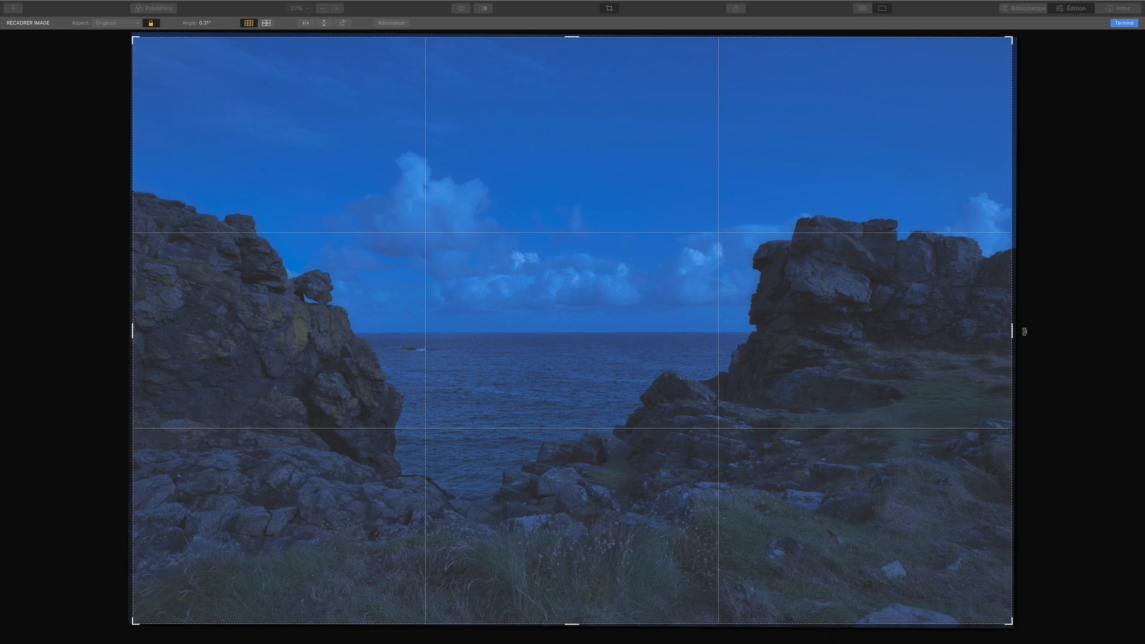
{"action": "left_click", "coordinate": [1123, 22]}
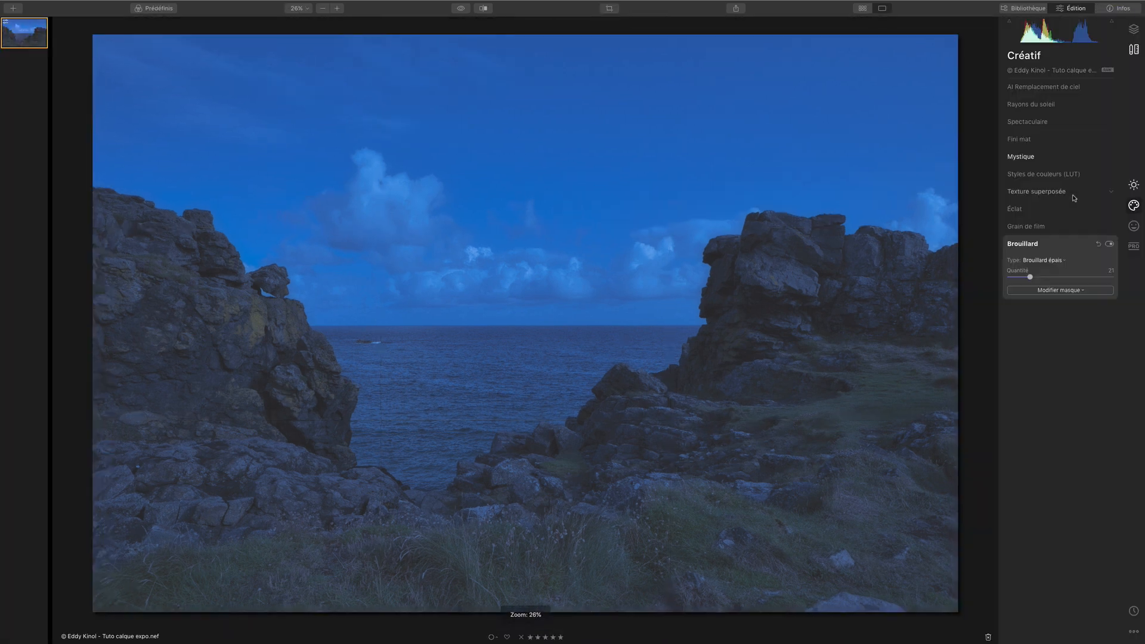
Add Museum ghost effect.nef as a new image layer, and try a lower image opacity before resetting it to 100.
{"action": "left_click", "coordinate": [1134, 28]}
{"action": "left_click", "coordinate": [1109, 57]}
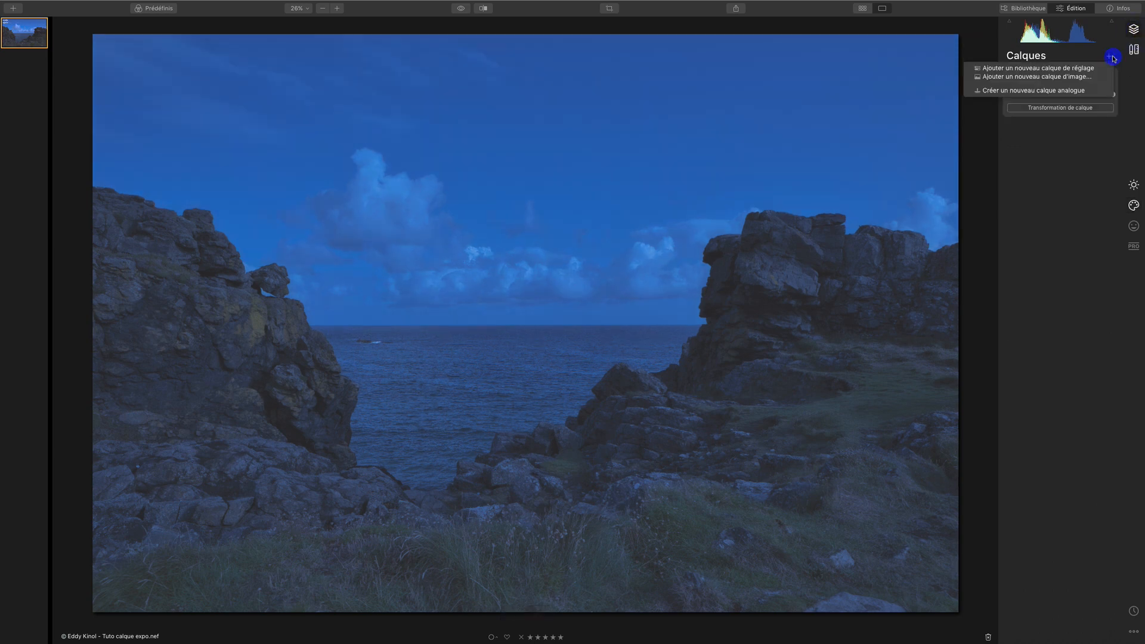
{"action": "left_click", "coordinate": [1067, 77]}
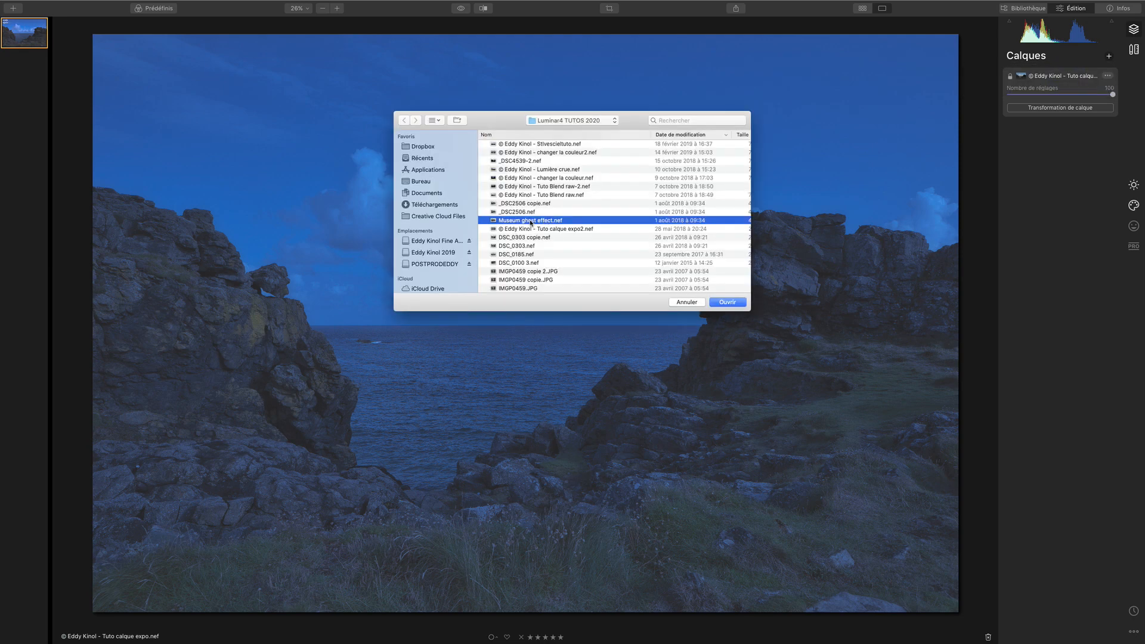
{"action": "left_click", "coordinate": [727, 302]}
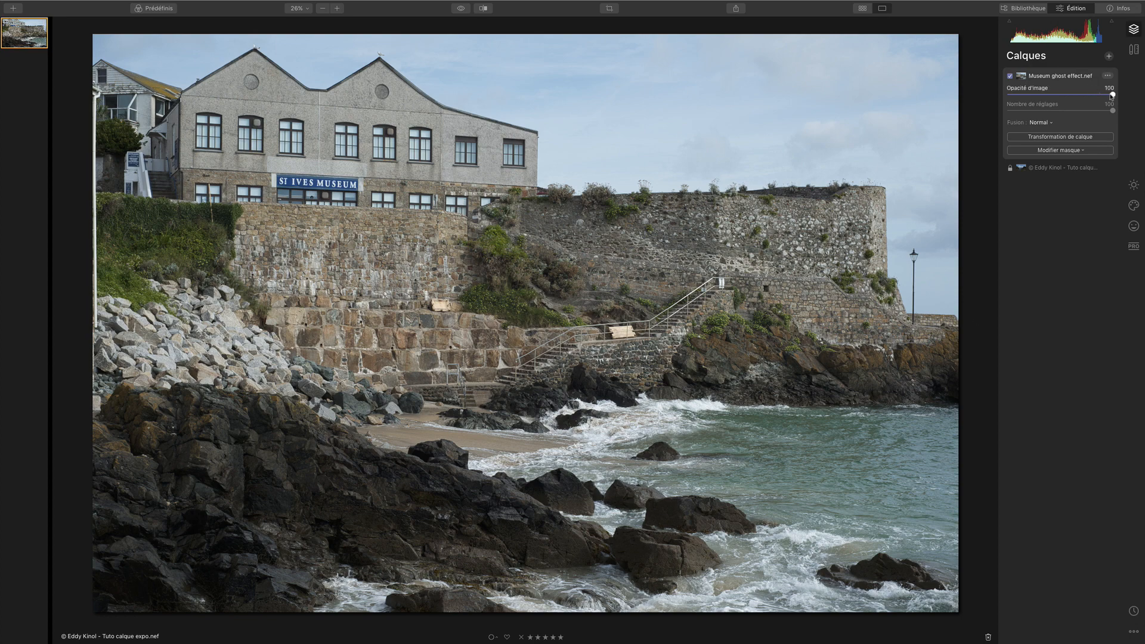
{"action": "left_click_drag", "start_coordinate": [1112, 95], "coordinate": [1027, 96]}
{"action": "double_click", "coordinate": [1027, 95]}
Enable distortion correction, chromatic aberration removal and fringe removal on the museum layer, and return to the layers.
{"action": "left_click", "coordinate": [1133, 50]}
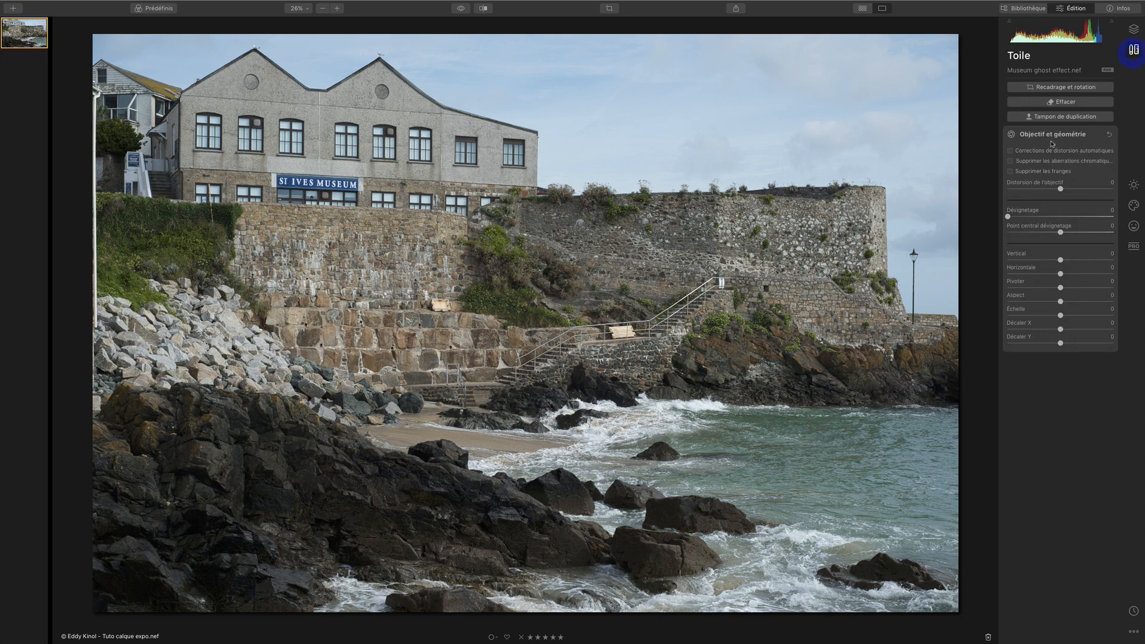
{"action": "left_click", "coordinate": [1028, 178]}
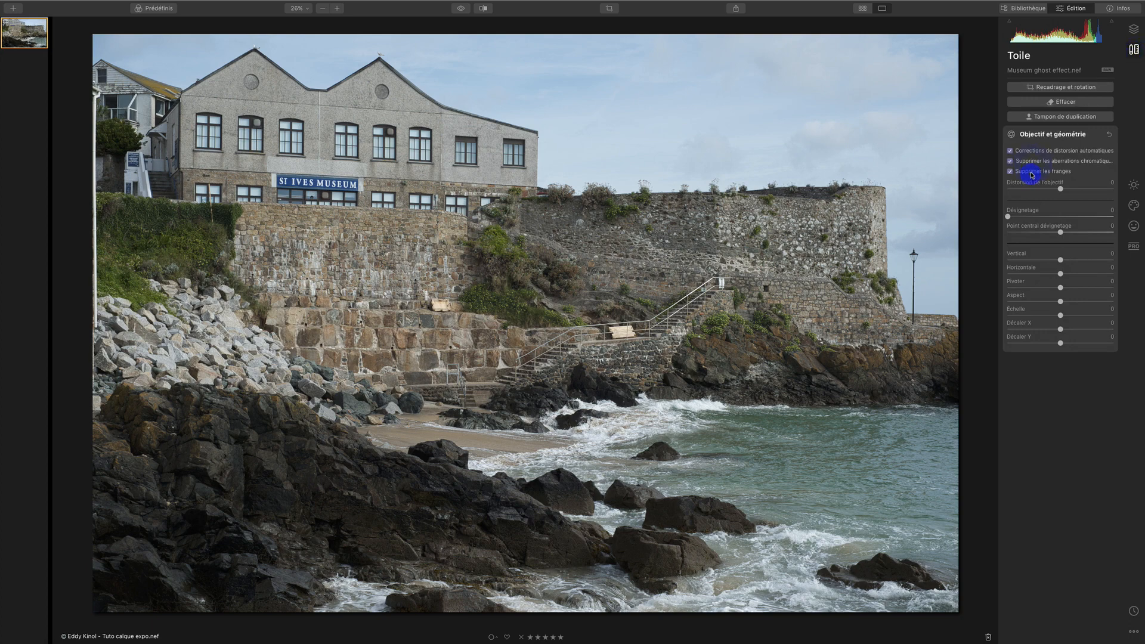
{"action": "left_click", "coordinate": [1133, 29]}
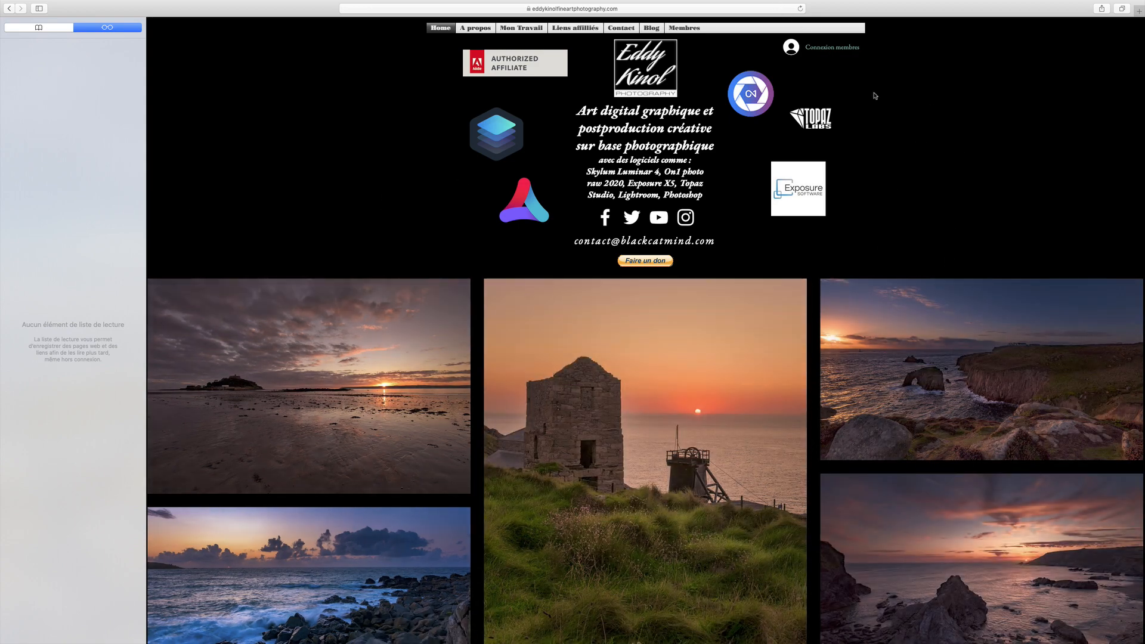
In the web browser, review the affiliate links page with its software discount codes, and return to the site's home page.
{"action": "left_click", "coordinate": [582, 28]}
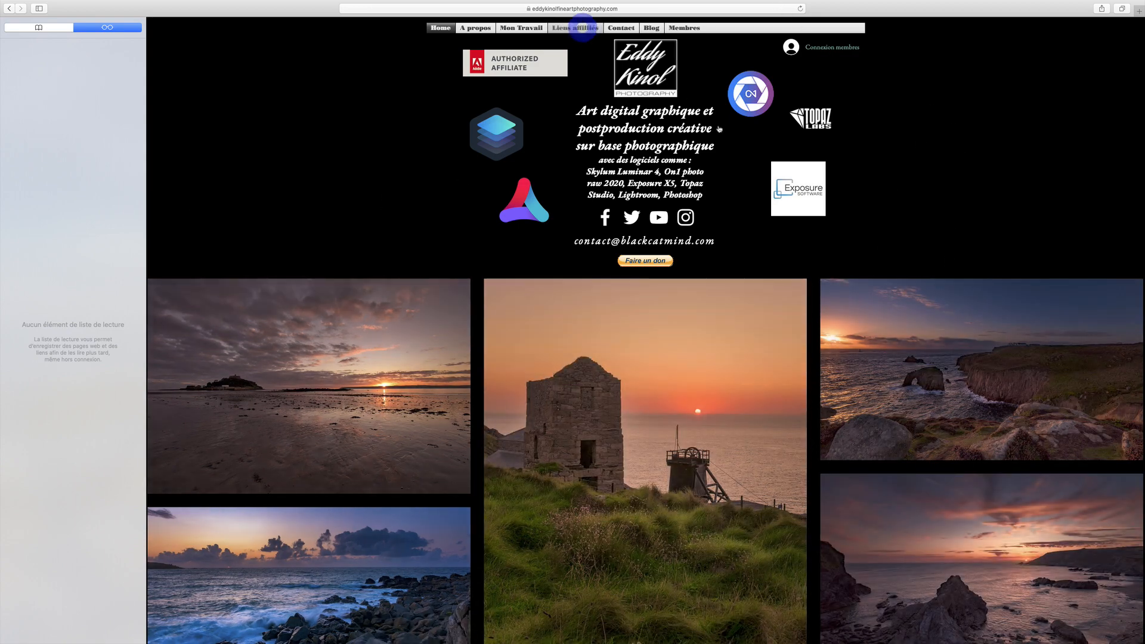
{"action": "scroll", "coordinate": [948, 292], "scroll_direction": "down", "scroll_amount": 3}
{"action": "scroll", "coordinate": [948, 292], "scroll_direction": "up", "scroll_amount": 3}
{"action": "scroll", "coordinate": [949, 292], "scroll_direction": "down", "scroll_amount": 2}
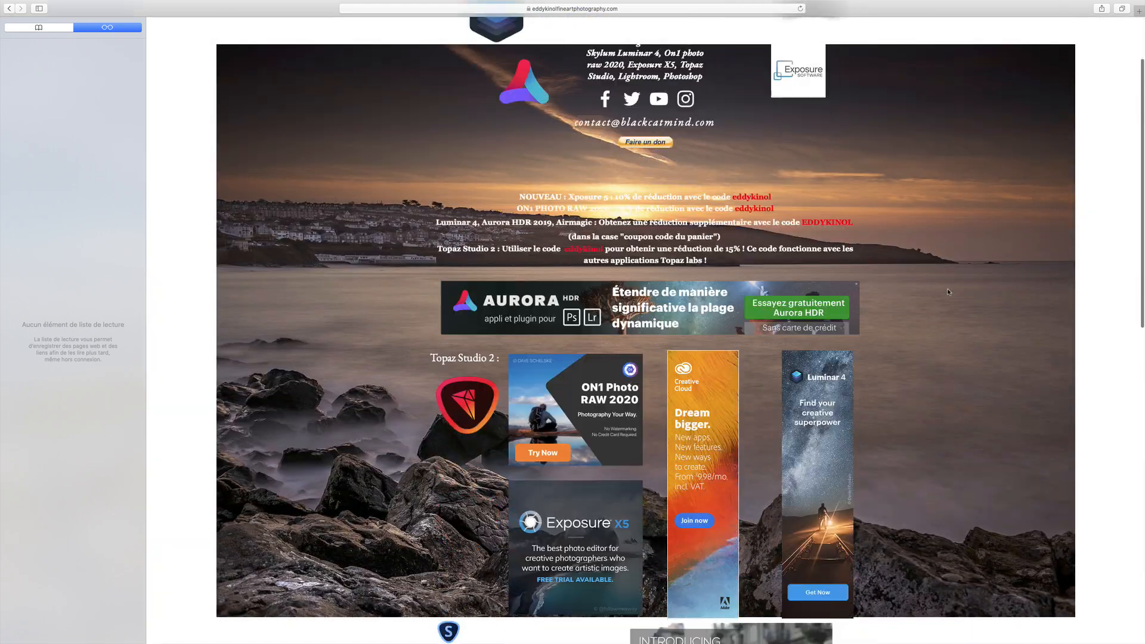
{"action": "scroll", "coordinate": [948, 292], "scroll_direction": "down", "scroll_amount": 5}
{"action": "scroll", "coordinate": [948, 292], "scroll_direction": "up", "scroll_amount": 2}
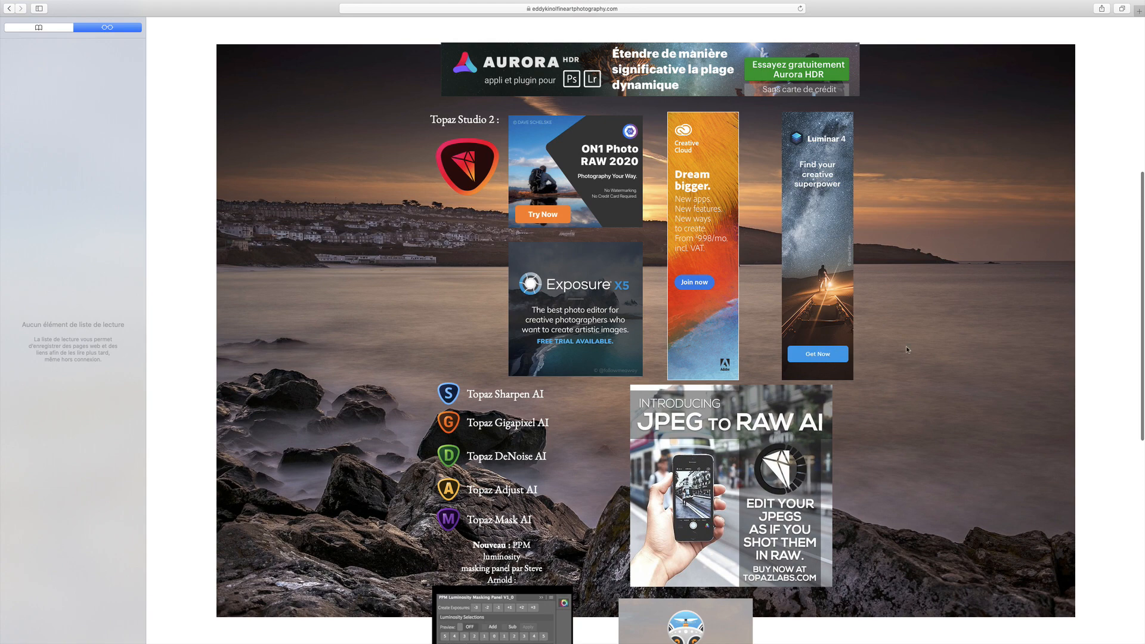
{"action": "scroll", "coordinate": [906, 349], "scroll_direction": "up", "scroll_amount": 4}
{"action": "scroll", "coordinate": [906, 351], "scroll_direction": "up", "scroll_amount": 2}
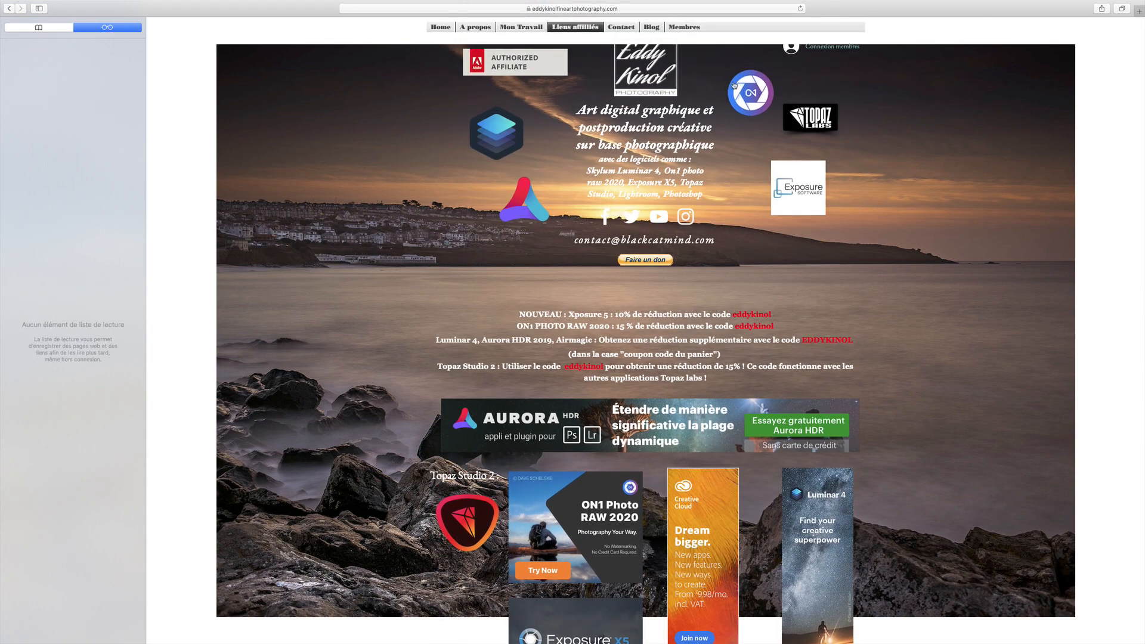
{"action": "left_click", "coordinate": [441, 27]}
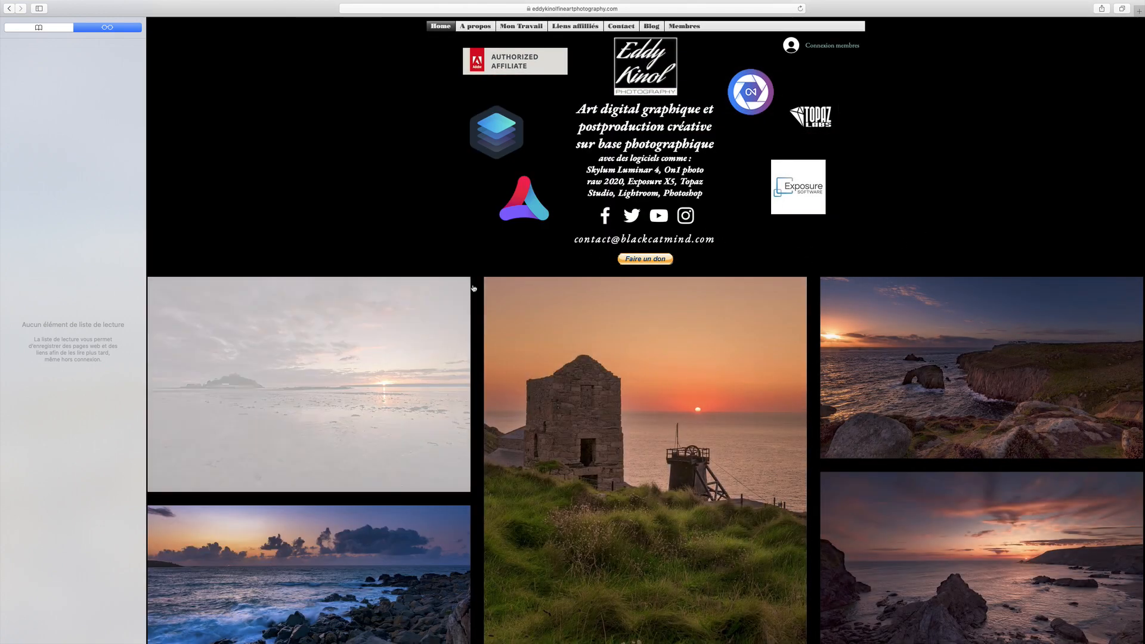
{"action": "mouse_move", "coordinate": [720, 640]}
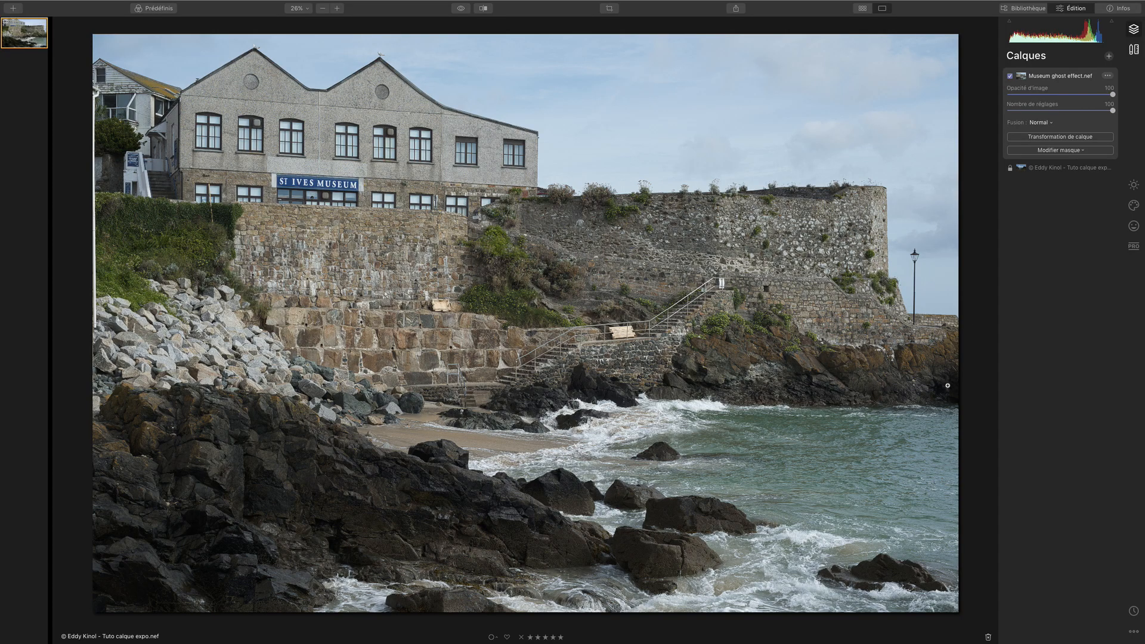
Back in Luminar, set the museum layer's blend mode to Lumière douce.
{"action": "left_click", "coordinate": [1062, 151]}
{"action": "left_click", "coordinate": [1061, 151]}
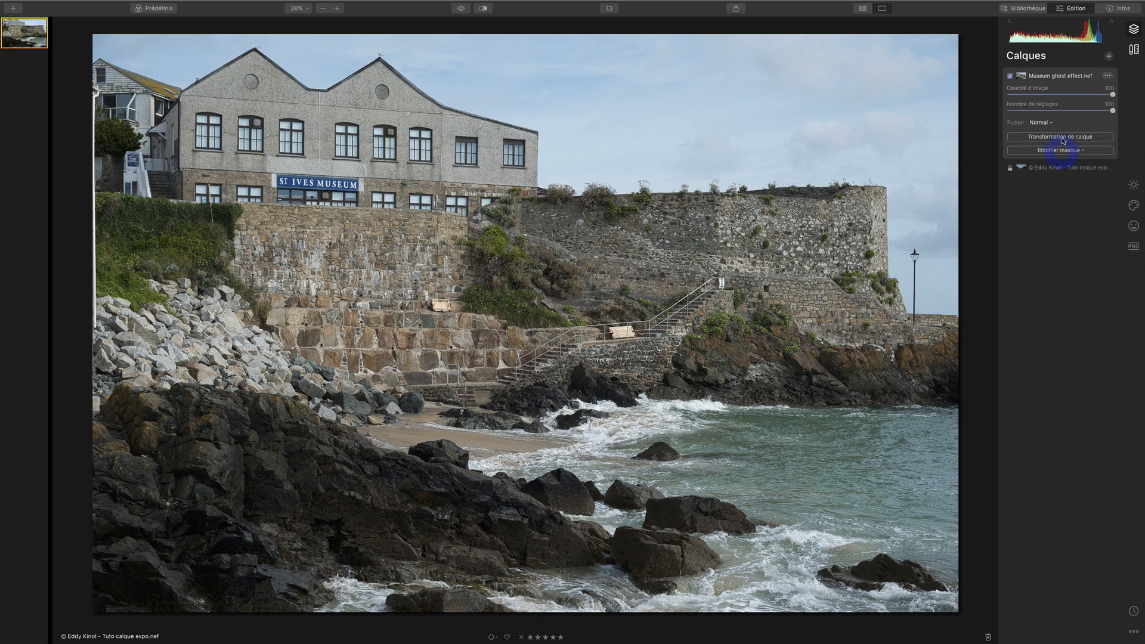
{"action": "left_click", "coordinate": [1050, 122]}
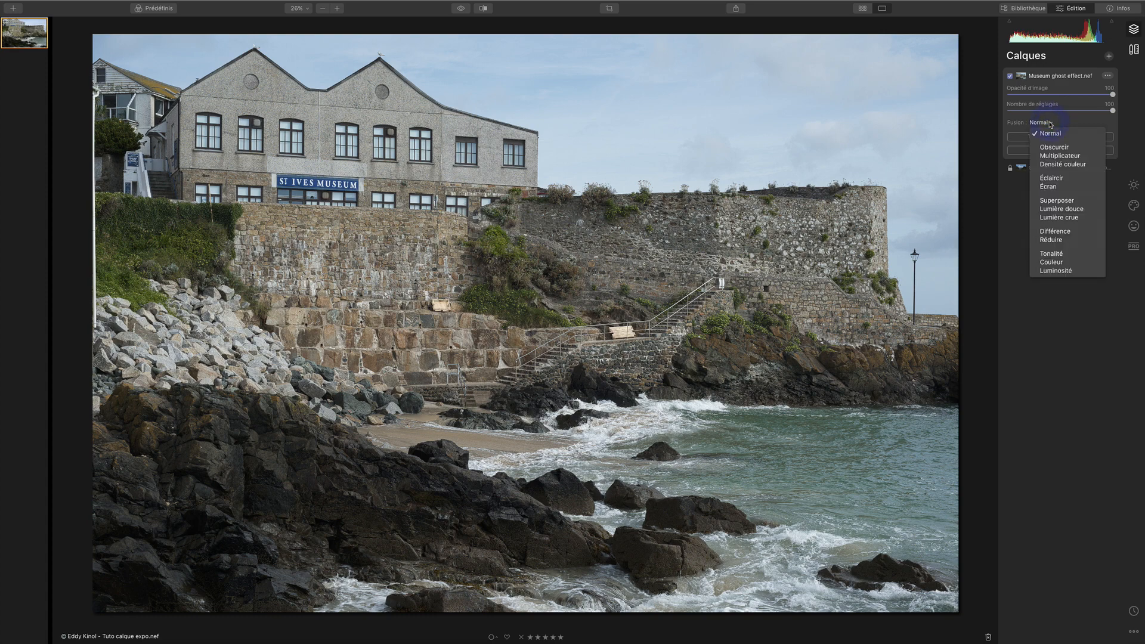
{"action": "left_click", "coordinate": [1049, 209]}
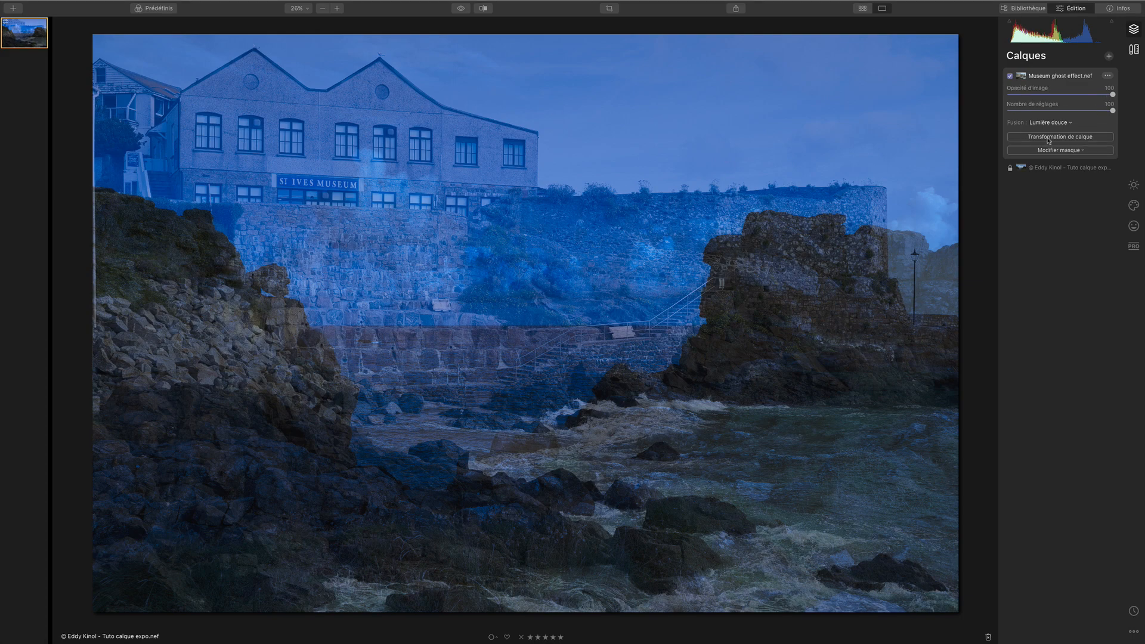
Try different image opacities on the museum layer and preview the Normal blend mode before choosing Lumière douce again.
{"action": "left_click_drag", "start_coordinate": [1114, 95], "coordinate": [1045, 94]}
{"action": "left_click_drag", "start_coordinate": [1072, 94], "coordinate": [1127, 95]}
{"action": "left_click_drag", "start_coordinate": [1113, 95], "coordinate": [1023, 97]}
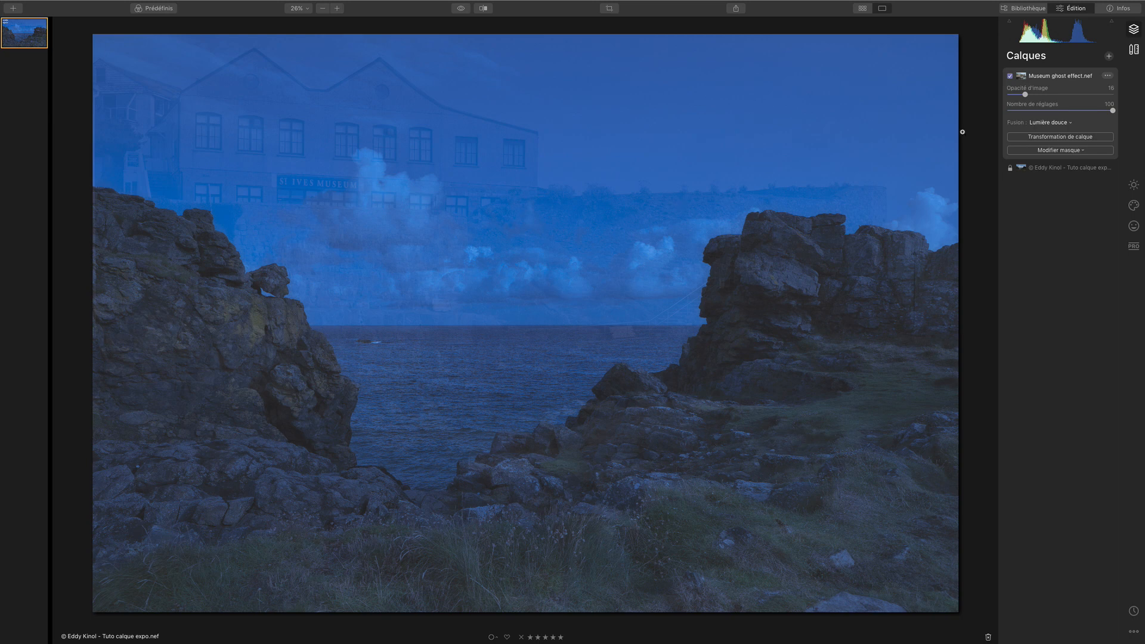
{"action": "left_click", "coordinate": [1048, 123]}
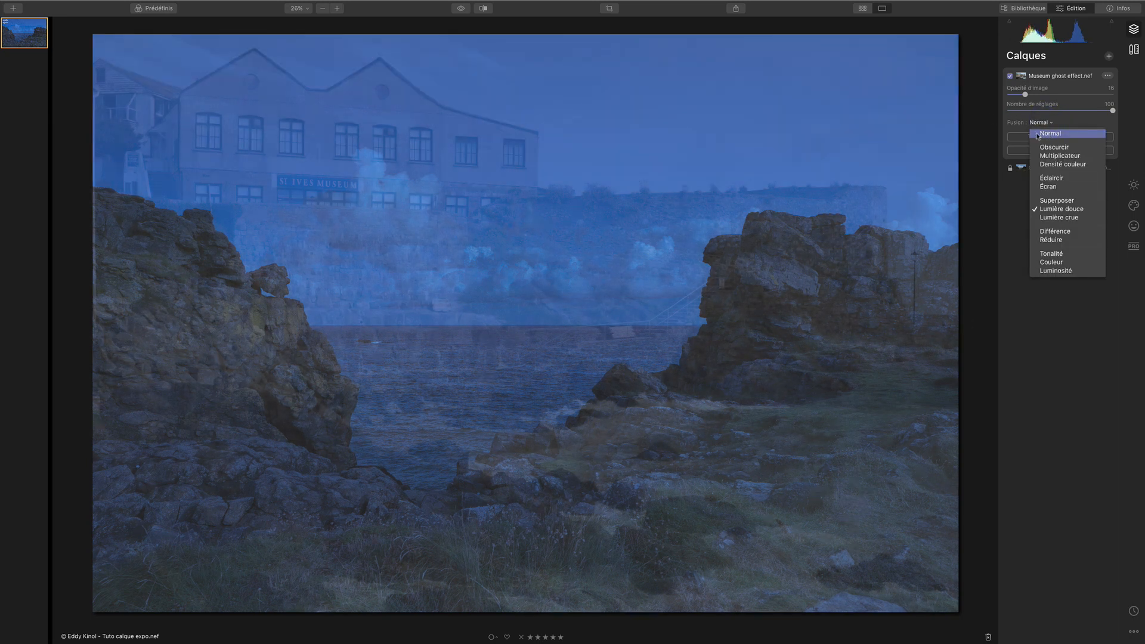
{"action": "left_click", "coordinate": [1047, 209]}
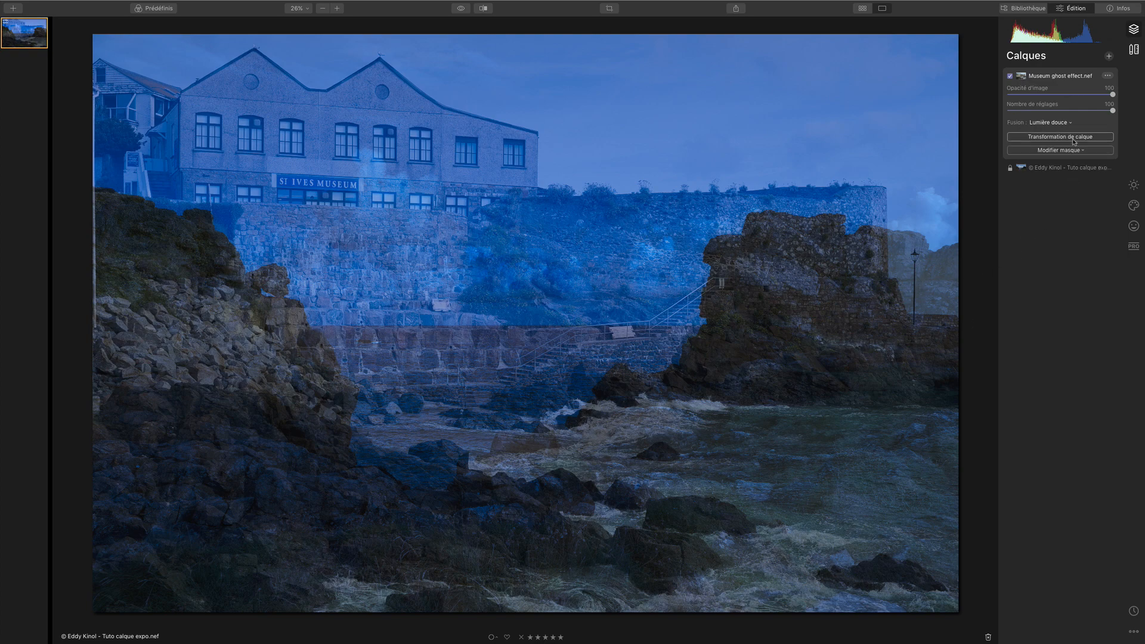
Transform the museum layer, scaling it down and placing it over the sea horizon between the two cliffs.
{"action": "left_click", "coordinate": [1073, 140]}
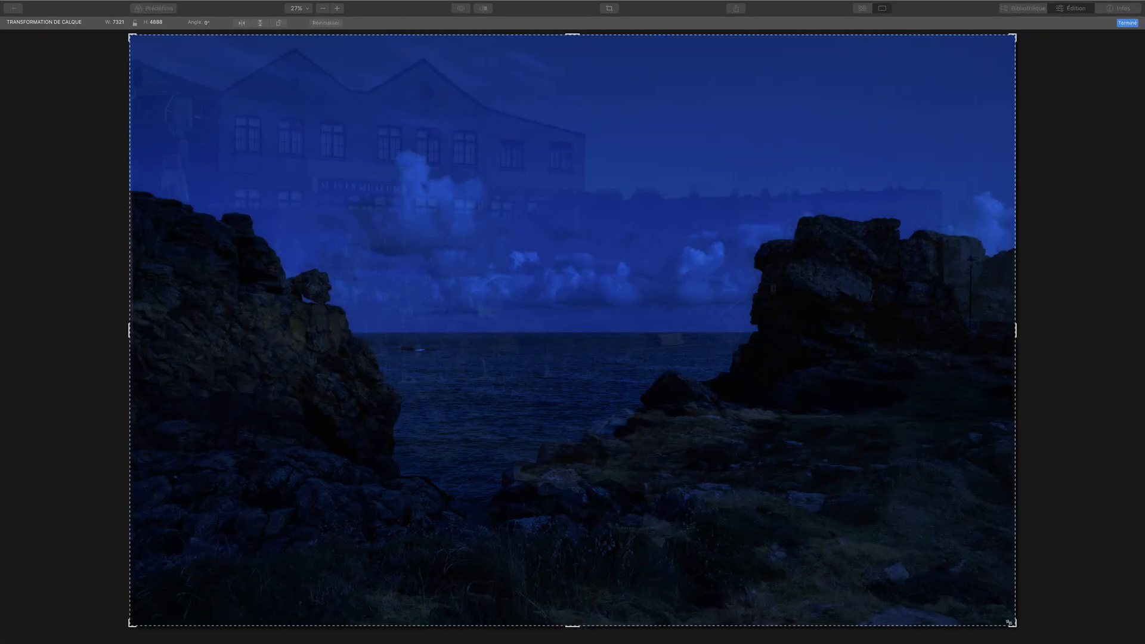
{"action": "left_click_drag", "start_coordinate": [1012, 623], "coordinate": [541, 351]}
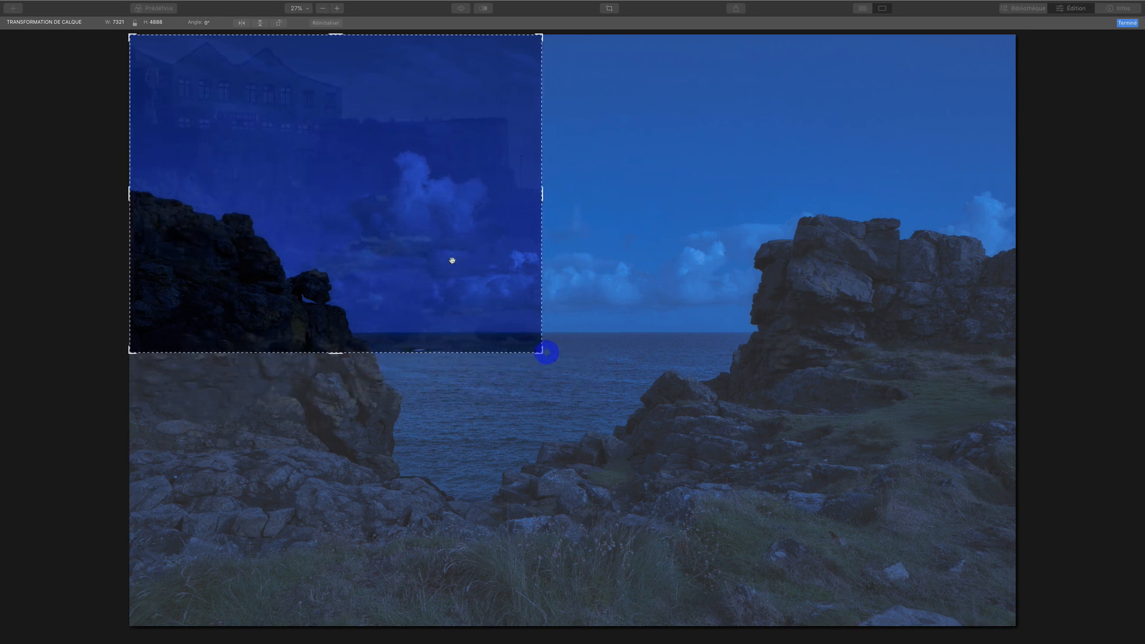
{"action": "left_click_drag", "start_coordinate": [435, 240], "coordinate": [666, 426]}
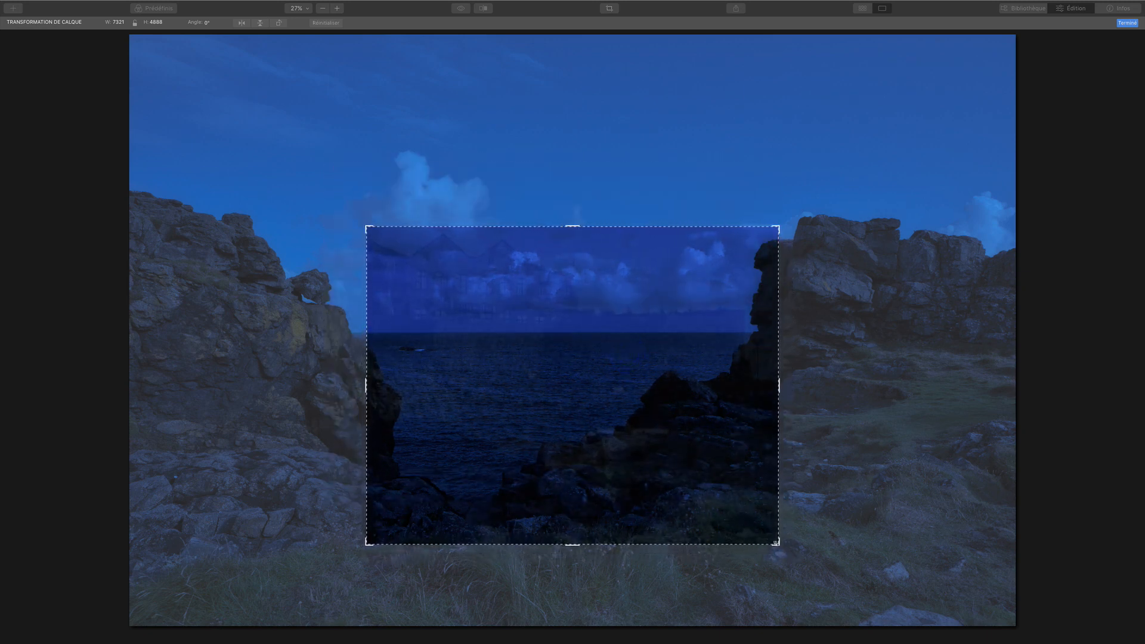
{"action": "left_click_drag", "start_coordinate": [777, 541], "coordinate": [671, 455]}
{"action": "left_click_drag", "start_coordinate": [585, 368], "coordinate": [605, 353]}
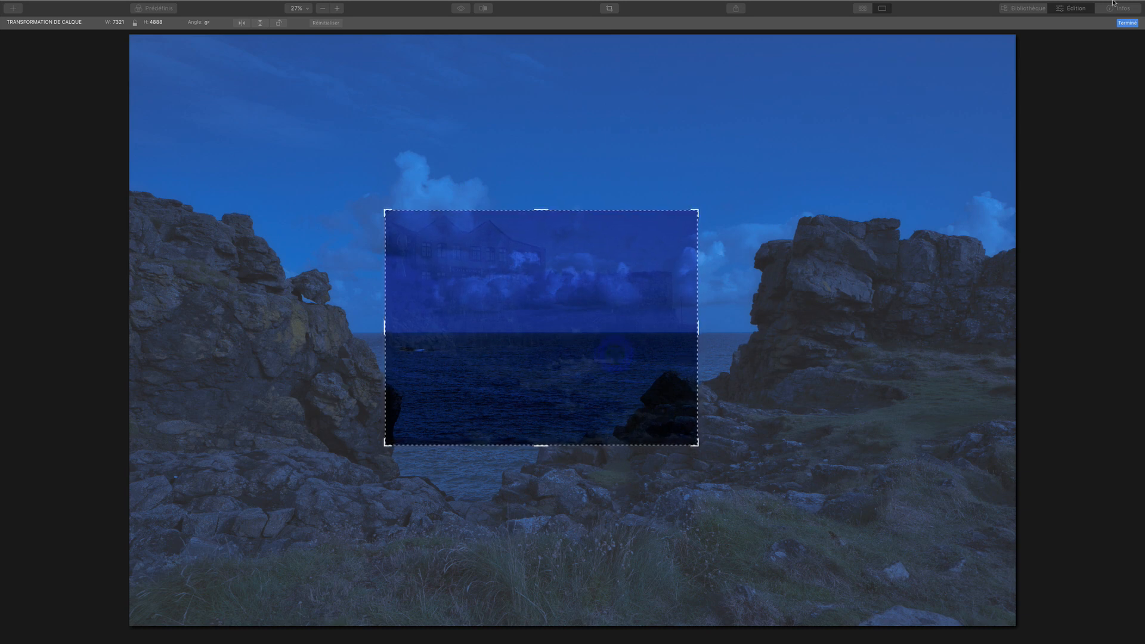
{"action": "left_click", "coordinate": [1128, 23]}
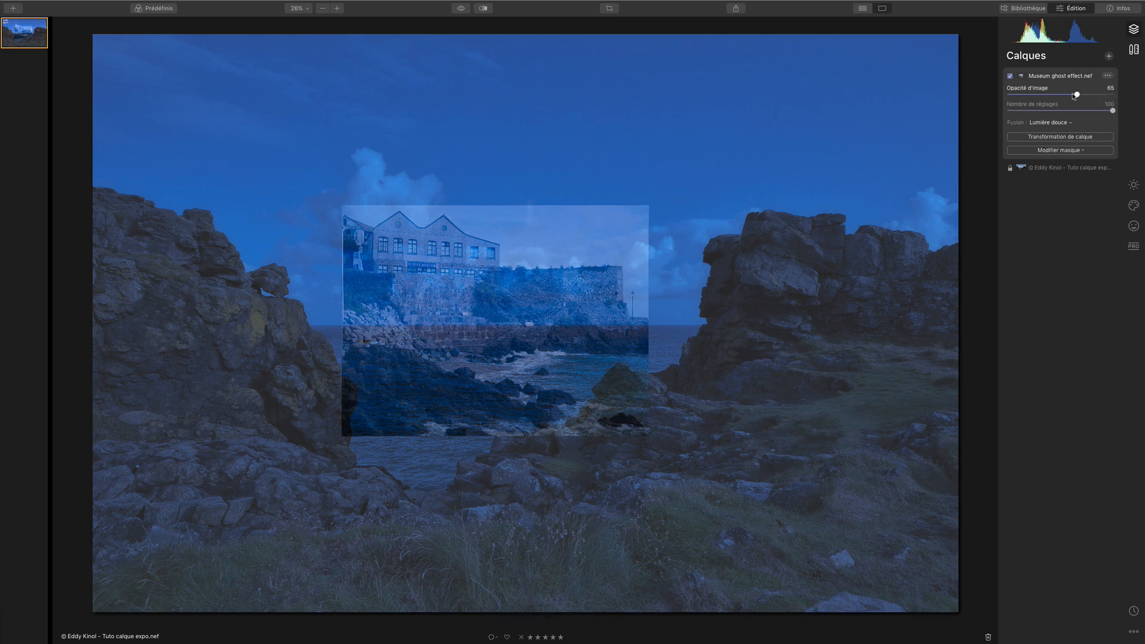
Set the museum layer's image opacity to 35 and erase its lower part and upper edge with a brush mask.
{"action": "left_click_drag", "start_coordinate": [1068, 96], "coordinate": [1036, 98]}
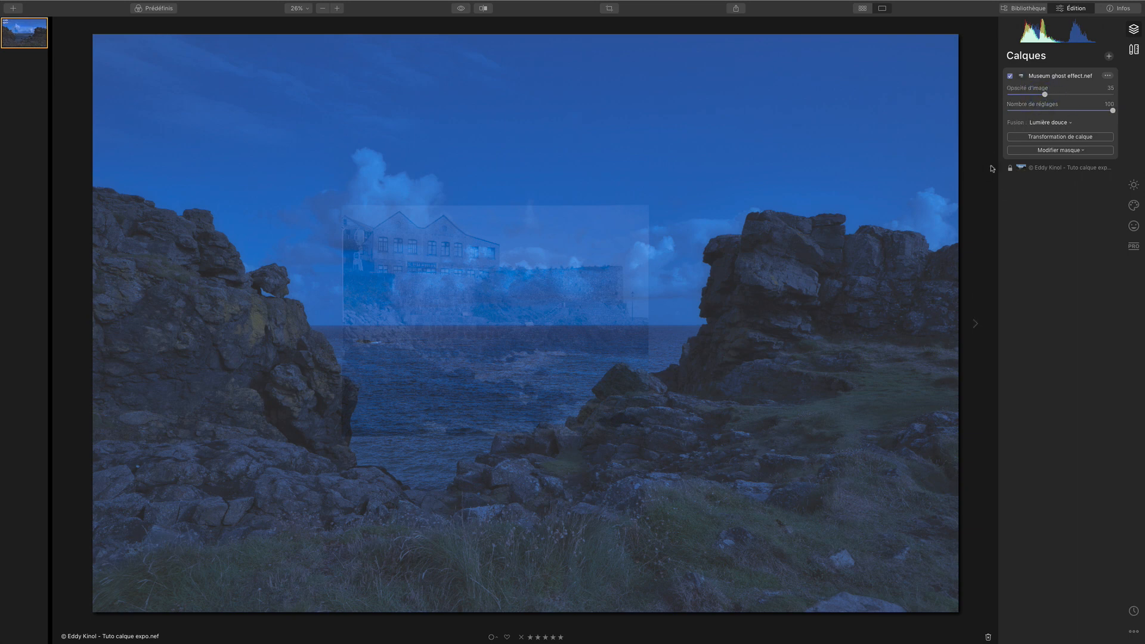
{"action": "left_click", "coordinate": [1060, 150]}
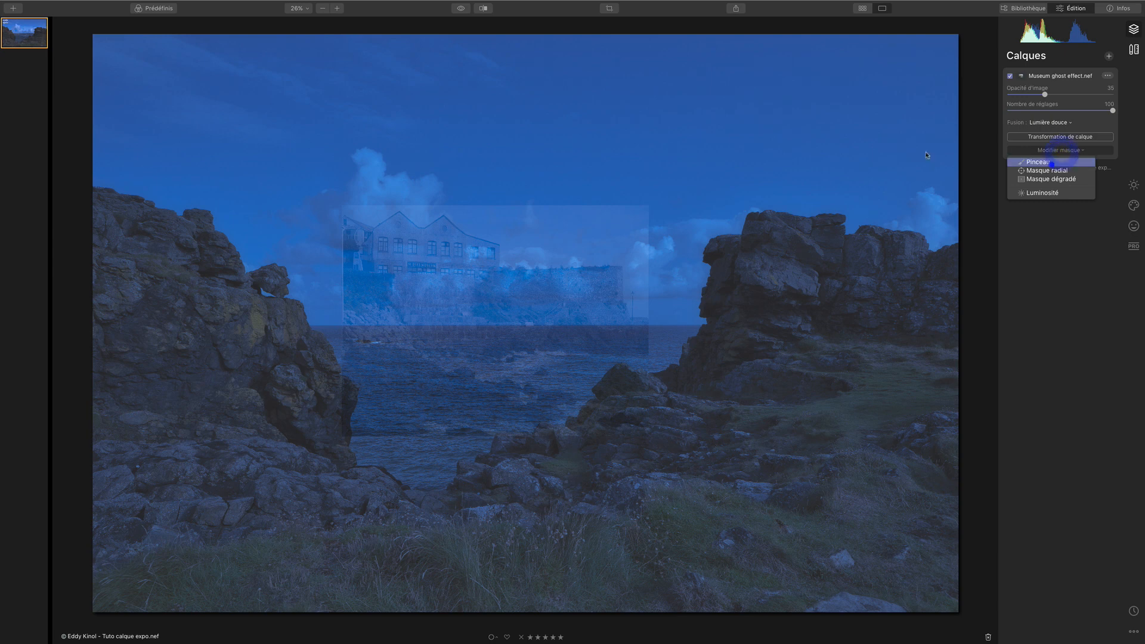
{"action": "left_click", "coordinate": [1039, 162]}
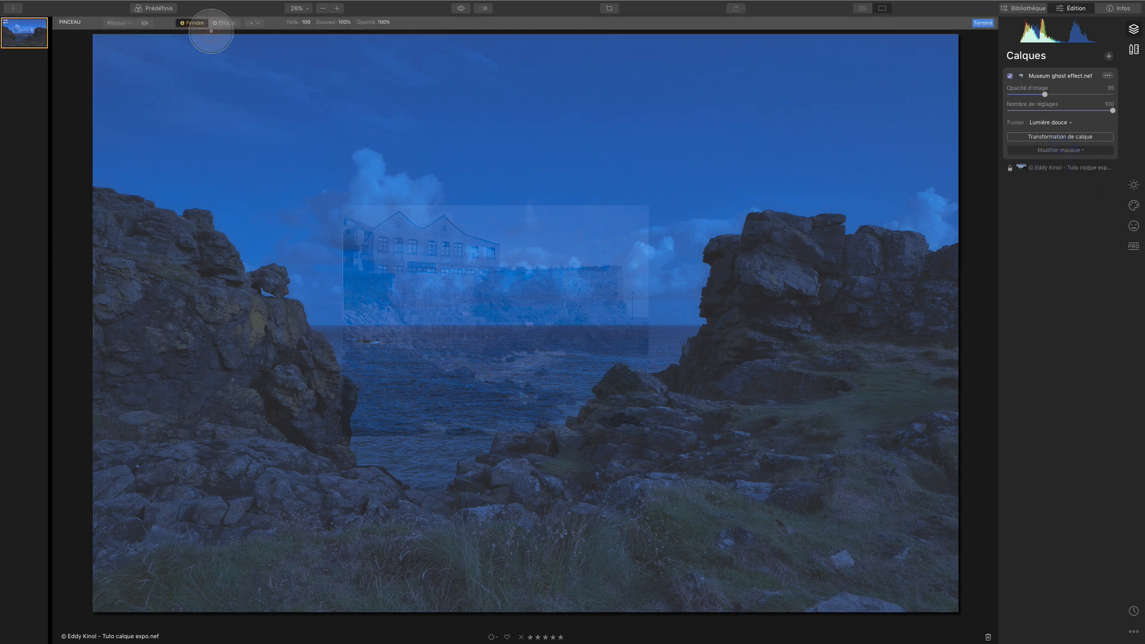
{"action": "left_click", "coordinate": [223, 22]}
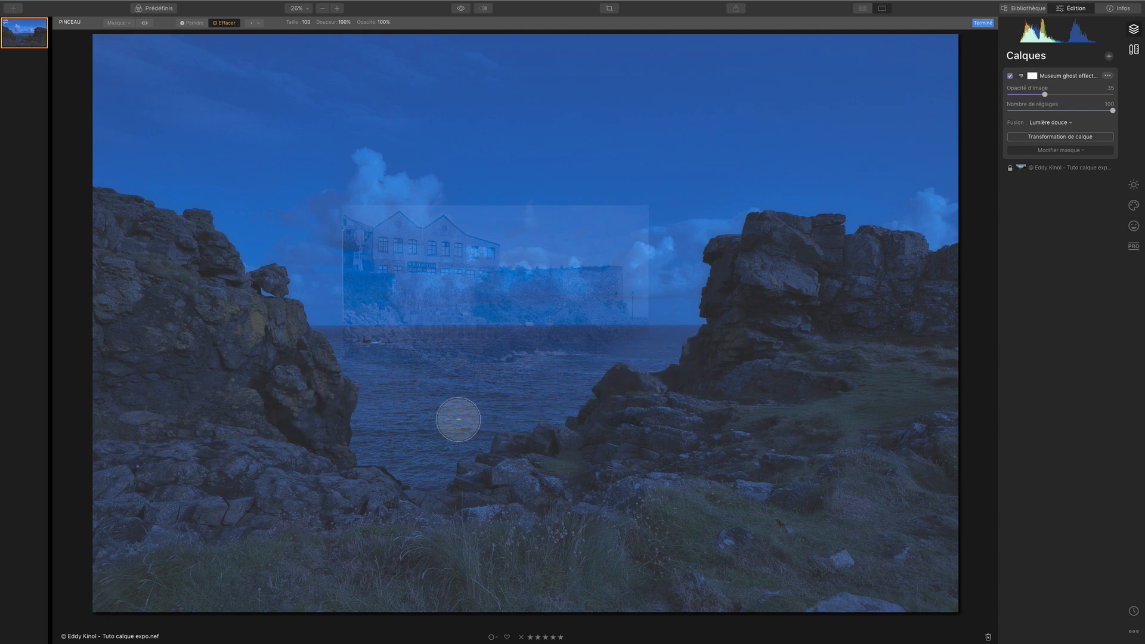
{"action": "mouse_move", "coordinate": [458, 419]}
{"action": "left_mouse_down"}
{"action": "mouse_move", "coordinate": [503, 401]}
{"action": "mouse_move", "coordinate": [563, 398]}
{"action": "left_mouse_up"}
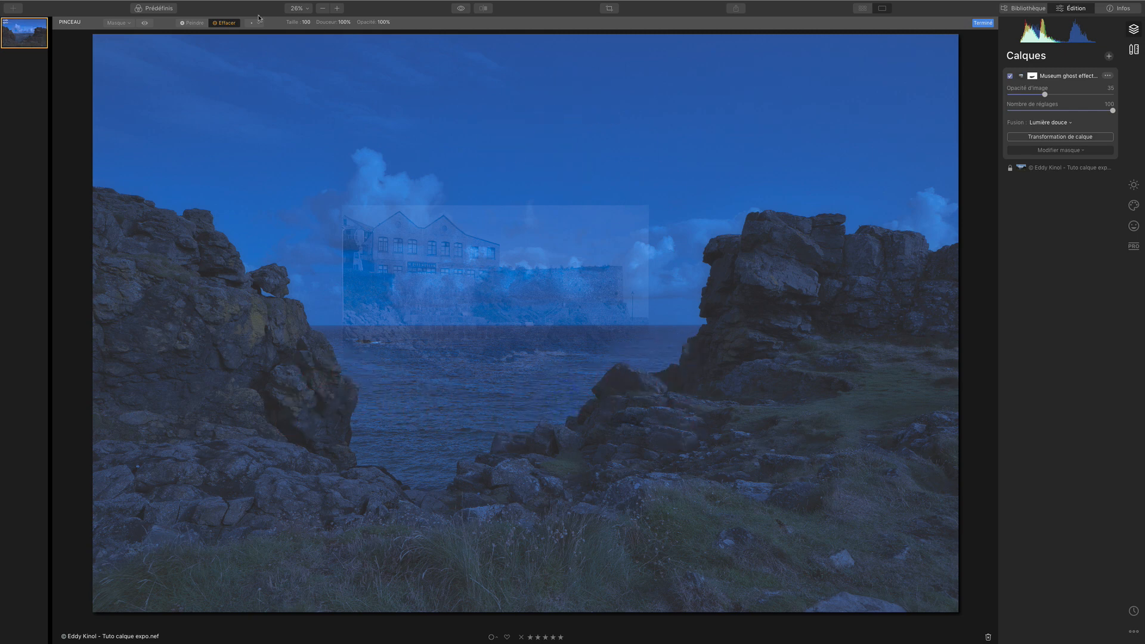
{"action": "left_click_drag", "start_coordinate": [368, 192], "coordinate": [667, 196]}
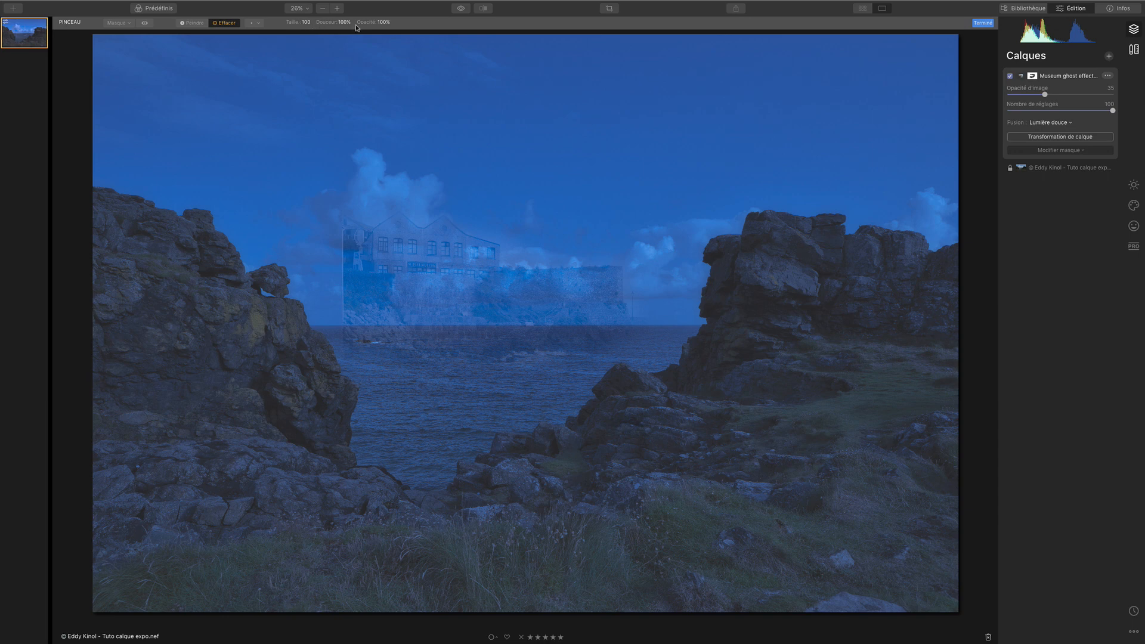
Set the brush opacity to 34% and softly erase the museum image's edges where they meet the sea and sky.
{"action": "left_click_drag", "start_coordinate": [383, 24], "coordinate": [357, 26]}
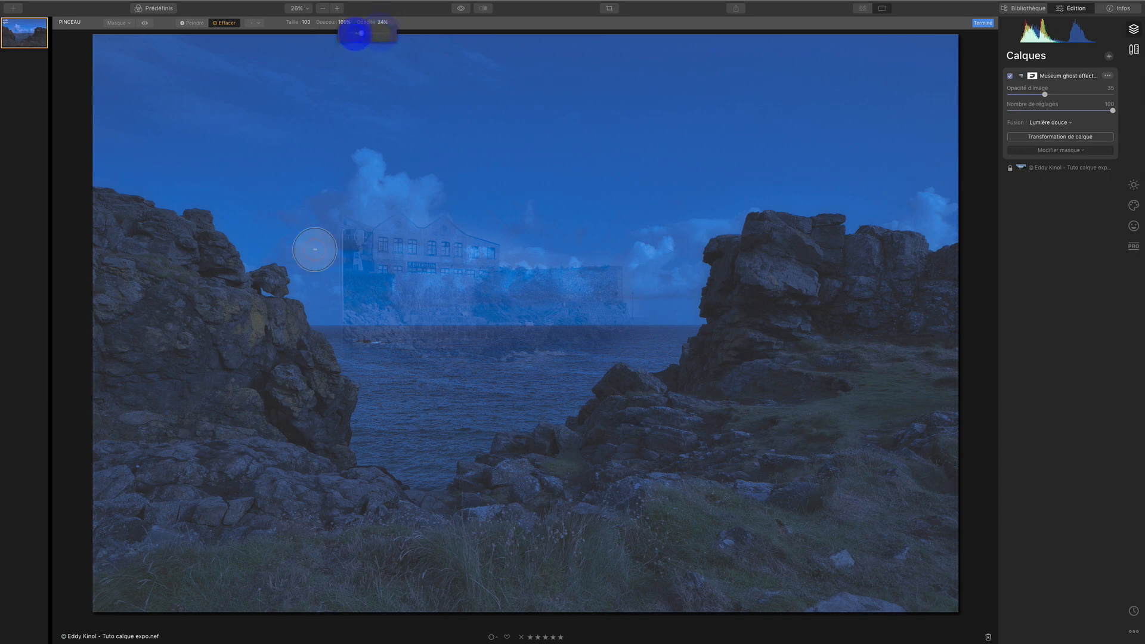
{"action": "mouse_move", "coordinate": [335, 247]}
{"action": "left_mouse_down"}
{"action": "mouse_move", "coordinate": [346, 336]}
{"action": "mouse_move", "coordinate": [327, 283]}
{"action": "mouse_move", "coordinate": [333, 317]}
{"action": "mouse_move", "coordinate": [371, 398]}
{"action": "mouse_move", "coordinate": [411, 388]}
{"action": "mouse_move", "coordinate": [390, 350]}
{"action": "mouse_move", "coordinate": [542, 347]}
{"action": "left_mouse_up"}
{"action": "left_click_drag", "start_coordinate": [460, 344], "coordinate": [574, 344]}
{"action": "mouse_move", "coordinate": [591, 343]}
{"action": "left_mouse_down"}
{"action": "mouse_move", "coordinate": [619, 349]}
{"action": "mouse_move", "coordinate": [576, 352]}
{"action": "left_mouse_up"}
{"action": "mouse_move", "coordinate": [626, 348]}
{"action": "left_mouse_down"}
{"action": "mouse_move", "coordinate": [636, 313]}
{"action": "mouse_move", "coordinate": [617, 238]}
{"action": "left_mouse_up"}
{"action": "left_click_drag", "start_coordinate": [644, 308], "coordinate": [626, 300]}
{"action": "left_click_drag", "start_coordinate": [660, 341], "coordinate": [597, 224]}
{"action": "left_click_drag", "start_coordinate": [685, 371], "coordinate": [657, 412]}
{"action": "left_click_drag", "start_coordinate": [656, 279], "coordinate": [521, 189]}
{"action": "left_click_drag", "start_coordinate": [606, 227], "coordinate": [558, 214]}
{"action": "mouse_move", "coordinate": [557, 215]}
{"action": "left_mouse_down"}
{"action": "mouse_move", "coordinate": [595, 235]}
{"action": "mouse_move", "coordinate": [472, 175]}
{"action": "mouse_move", "coordinate": [529, 217]}
{"action": "left_mouse_up"}
{"action": "left_click", "coordinate": [529, 218]}
{"action": "left_click_drag", "start_coordinate": [338, 198], "coordinate": [352, 222]}
{"action": "left_click_drag", "start_coordinate": [460, 189], "coordinate": [416, 172]}
{"action": "mouse_move", "coordinate": [578, 225]}
{"action": "left_mouse_down"}
{"action": "mouse_move", "coordinate": [746, 302]}
{"action": "mouse_move", "coordinate": [644, 303]}
{"action": "left_mouse_up"}
{"action": "left_click", "coordinate": [693, 363]}
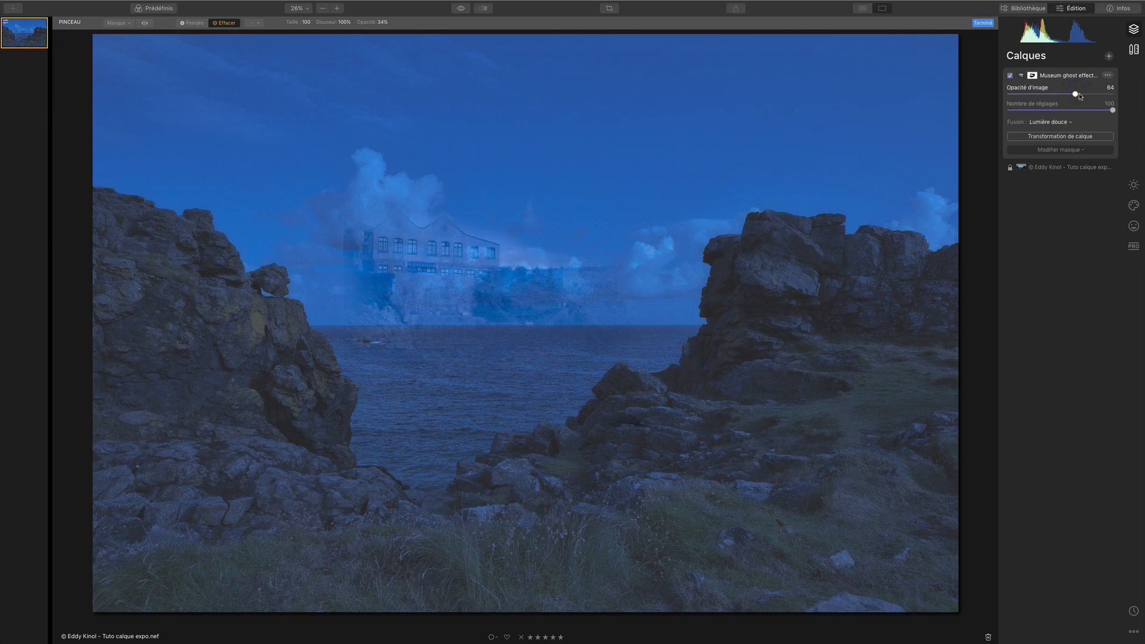
Erase the remaining hard edges around the museum and along the waterline so the building fades into the clouds.
{"action": "left_click_drag", "start_coordinate": [335, 302], "coordinate": [341, 231]}
{"action": "left_click_drag", "start_coordinate": [341, 447], "coordinate": [343, 325]}
{"action": "left_click_drag", "start_coordinate": [424, 362], "coordinate": [324, 327]}
{"action": "left_click_drag", "start_coordinate": [424, 358], "coordinate": [382, 343]}
{"action": "mouse_move", "coordinate": [492, 359]}
{"action": "left_mouse_down"}
{"action": "mouse_move", "coordinate": [481, 375]}
{"action": "mouse_move", "coordinate": [408, 333]}
{"action": "left_mouse_up"}
{"action": "mouse_move", "coordinate": [602, 333]}
{"action": "left_mouse_down"}
{"action": "mouse_move", "coordinate": [707, 350]}
{"action": "mouse_move", "coordinate": [599, 342]}
{"action": "left_mouse_up"}
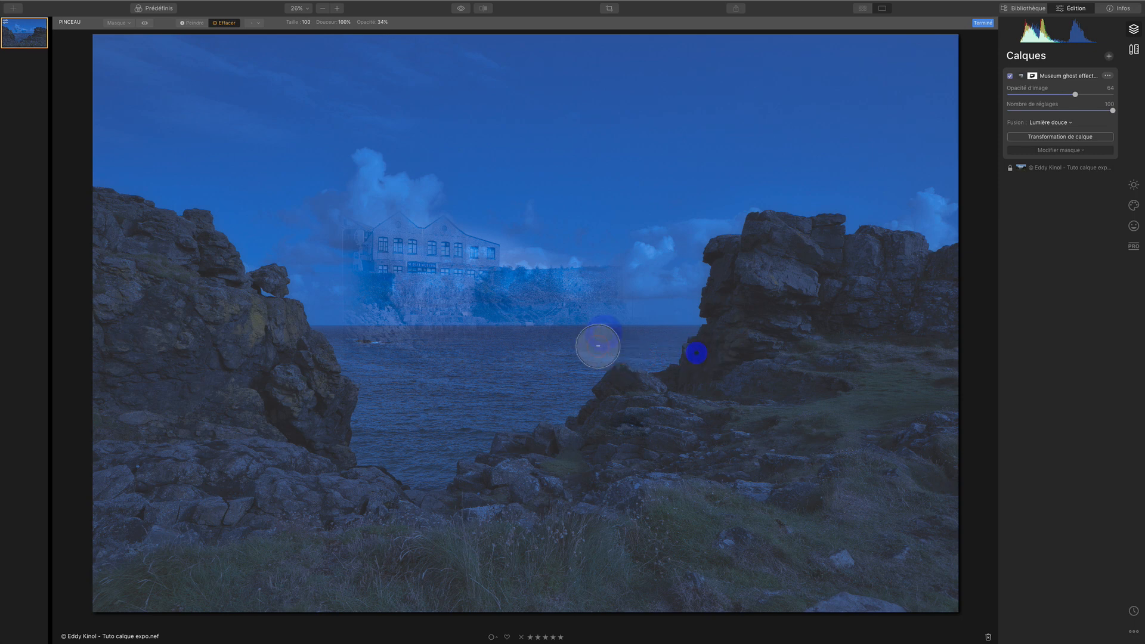
{"action": "mouse_move", "coordinate": [655, 312]}
{"action": "left_mouse_down"}
{"action": "mouse_move", "coordinate": [574, 354]}
{"action": "mouse_move", "coordinate": [456, 340]}
{"action": "mouse_move", "coordinate": [420, 352]}
{"action": "mouse_move", "coordinate": [472, 361]}
{"action": "left_mouse_up"}
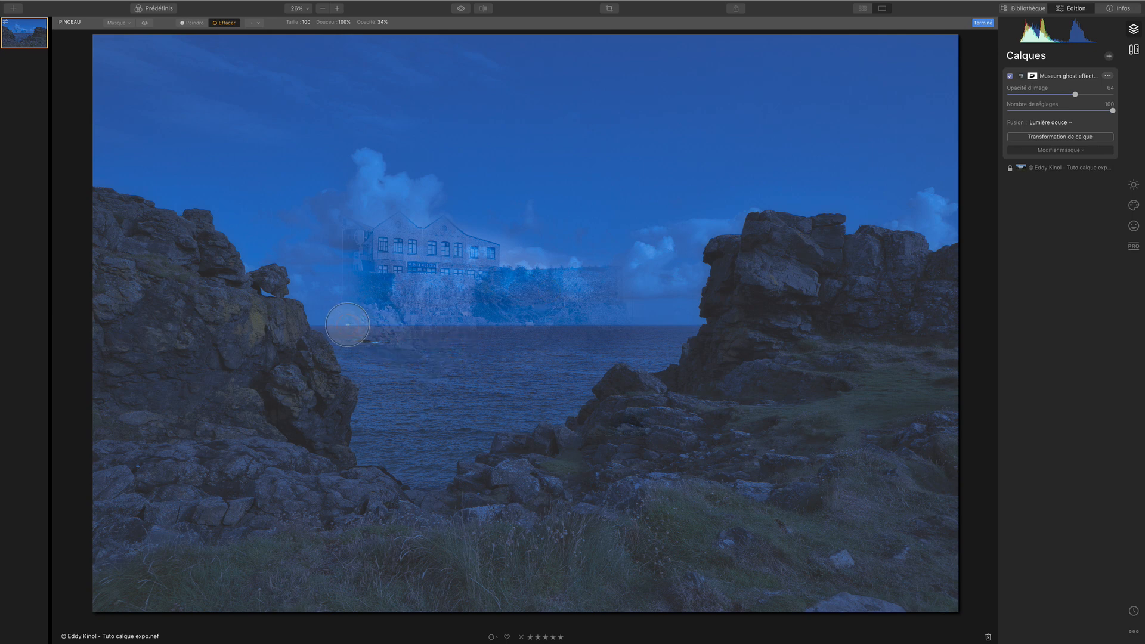
{"action": "left_click_drag", "start_coordinate": [342, 325], "coordinate": [377, 337]}
{"action": "mouse_move", "coordinate": [536, 422]}
{"action": "left_mouse_down"}
{"action": "mouse_move", "coordinate": [512, 380]}
{"action": "mouse_move", "coordinate": [414, 361]}
{"action": "mouse_move", "coordinate": [353, 329]}
{"action": "left_mouse_up"}
{"action": "left_click_drag", "start_coordinate": [439, 348], "coordinate": [379, 334]}
{"action": "mouse_move", "coordinate": [473, 332]}
{"action": "left_mouse_down"}
{"action": "mouse_move", "coordinate": [501, 343]}
{"action": "mouse_move", "coordinate": [491, 339]}
{"action": "left_mouse_up"}
{"action": "left_click_drag", "start_coordinate": [498, 340], "coordinate": [549, 332]}
{"action": "left_click_drag", "start_coordinate": [557, 327], "coordinate": [583, 329]}
{"action": "left_click_drag", "start_coordinate": [599, 323], "coordinate": [638, 310]}
{"action": "mouse_move", "coordinate": [639, 312]}
{"action": "left_mouse_down"}
{"action": "mouse_move", "coordinate": [657, 286]}
{"action": "mouse_move", "coordinate": [612, 247]}
{"action": "left_mouse_up"}
{"action": "left_click_drag", "start_coordinate": [646, 285], "coordinate": [548, 219]}
{"action": "mouse_move", "coordinate": [621, 250]}
{"action": "left_mouse_down"}
{"action": "mouse_move", "coordinate": [508, 214]}
{"action": "mouse_move", "coordinate": [590, 229]}
{"action": "left_mouse_up"}
{"action": "mouse_move", "coordinate": [593, 231]}
{"action": "left_mouse_down"}
{"action": "mouse_move", "coordinate": [606, 248]}
{"action": "mouse_move", "coordinate": [499, 215]}
{"action": "mouse_move", "coordinate": [511, 238]}
{"action": "left_mouse_up"}
{"action": "left_click_drag", "start_coordinate": [529, 241], "coordinate": [555, 240]}
{"action": "left_click_drag", "start_coordinate": [553, 238], "coordinate": [661, 220]}
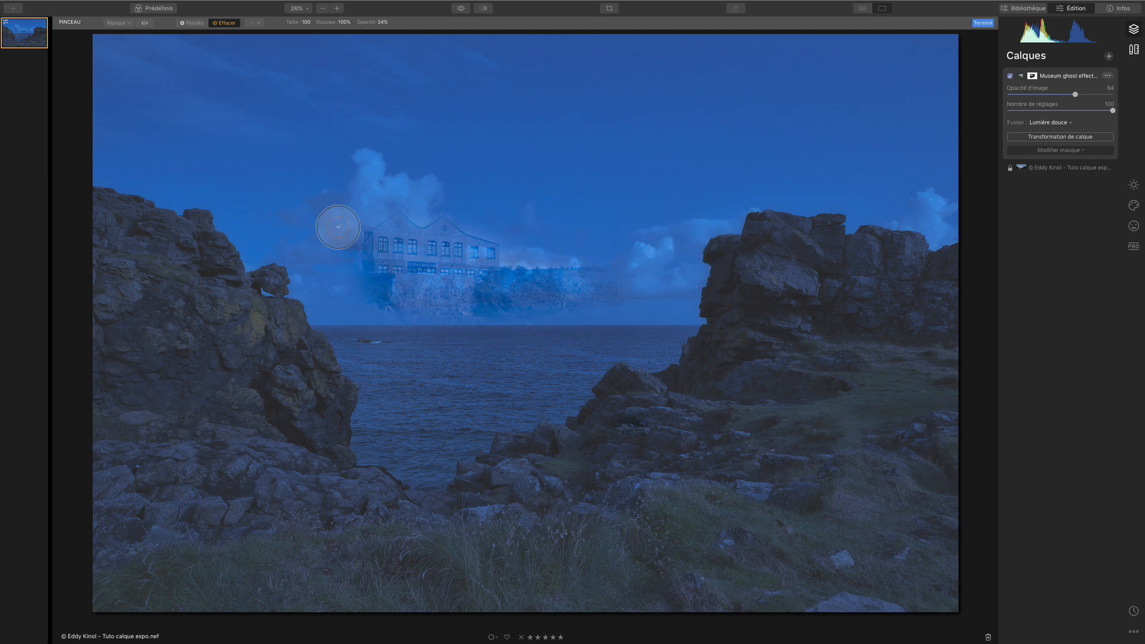
{"action": "mouse_move", "coordinate": [337, 226]}
{"action": "left_mouse_down"}
{"action": "mouse_move", "coordinate": [340, 270]}
{"action": "mouse_move", "coordinate": [338, 256]}
{"action": "left_mouse_up"}
{"action": "left_click_drag", "start_coordinate": [336, 248], "coordinate": [341, 287]}
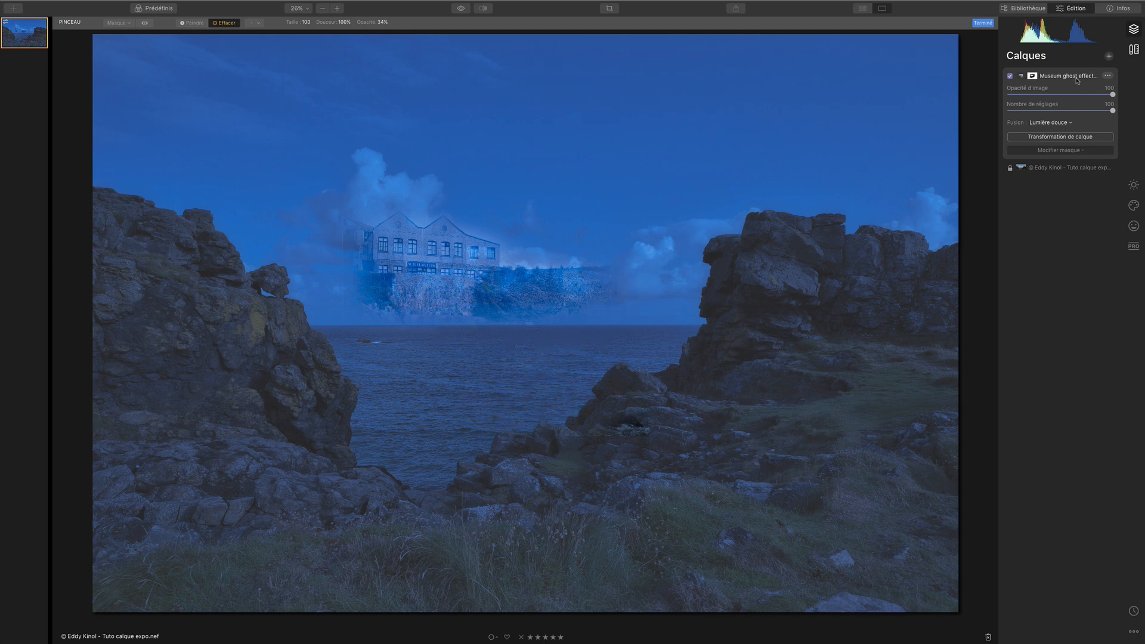
Create a new stamped layer (calque analogue) from the composite and flip it vertically.
{"action": "left_click", "coordinate": [1110, 58]}
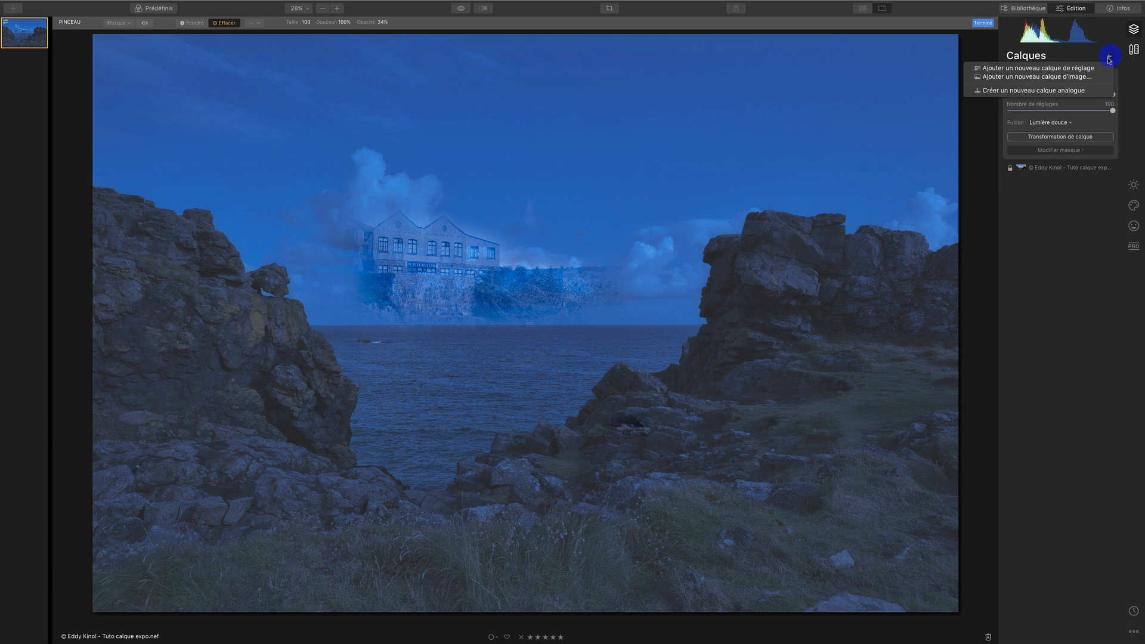
{"action": "left_click", "coordinate": [1078, 91]}
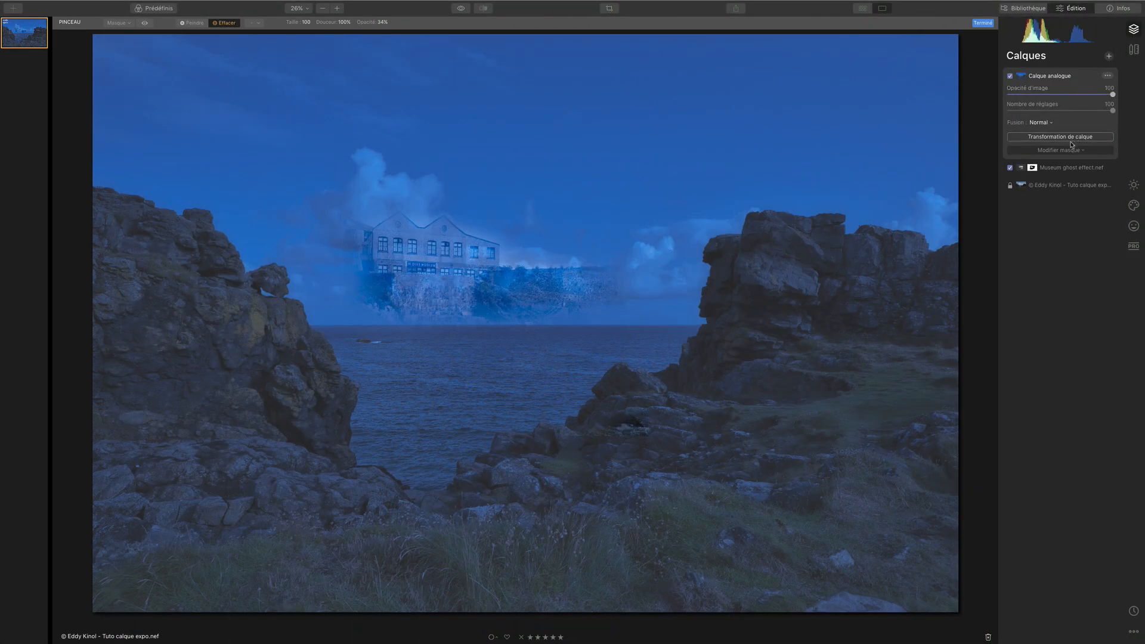
{"action": "left_click", "coordinate": [1070, 139]}
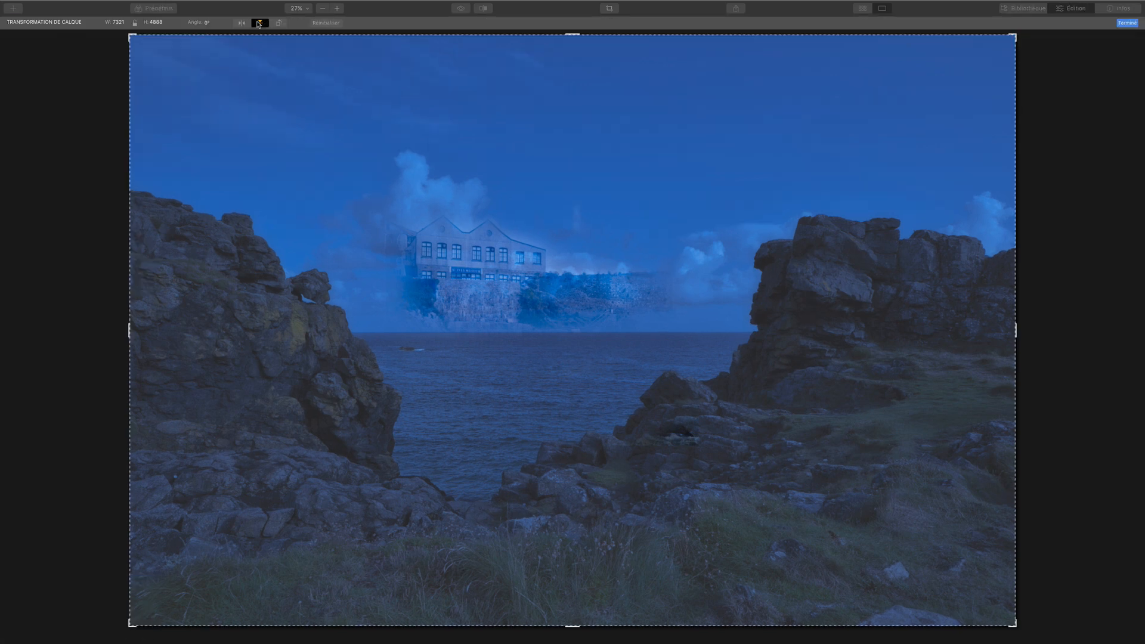
{"action": "left_click", "coordinate": [260, 23]}
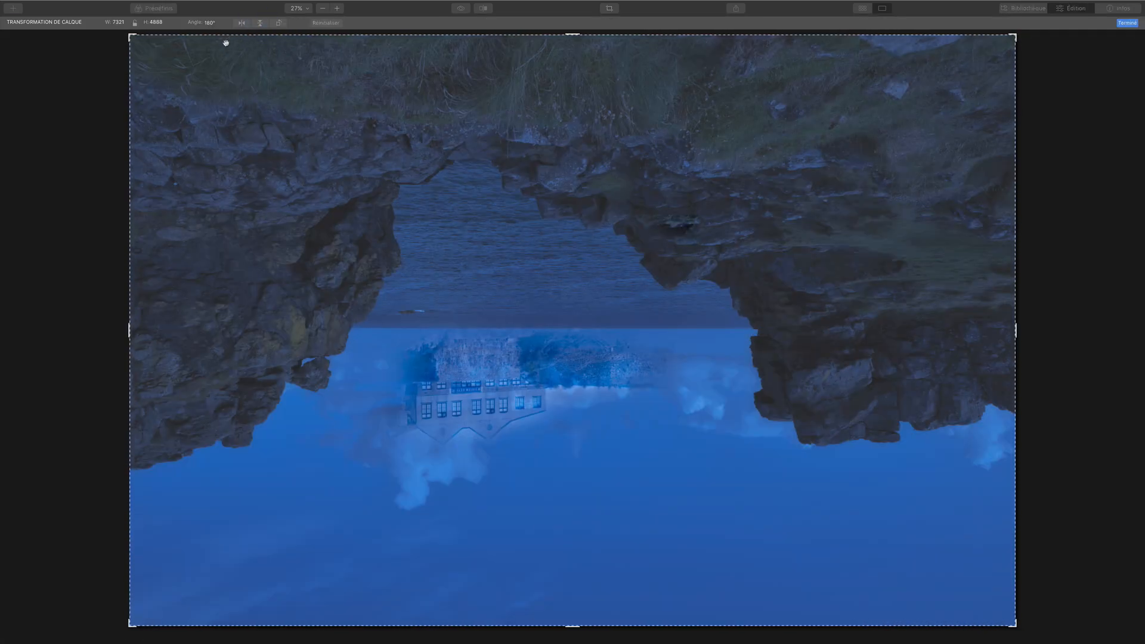
{"action": "left_click", "coordinate": [1126, 22]}
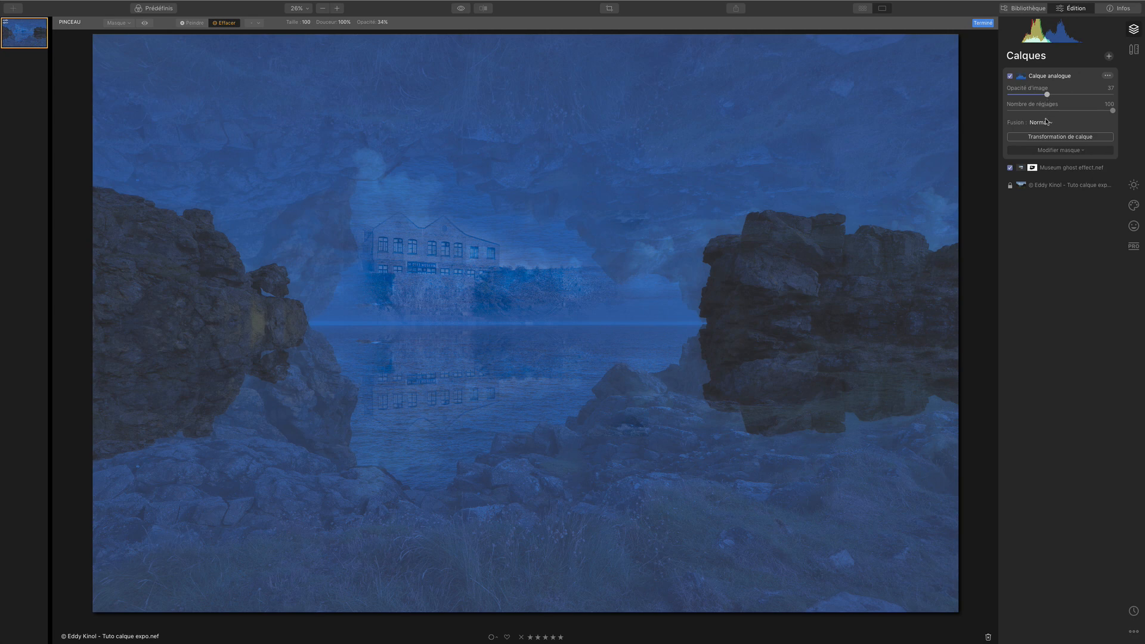
Paint the flipped layer in over the water below the museum with a brush mask, and set its image opacity to 33.
{"action": "left_click", "coordinate": [1070, 152]}
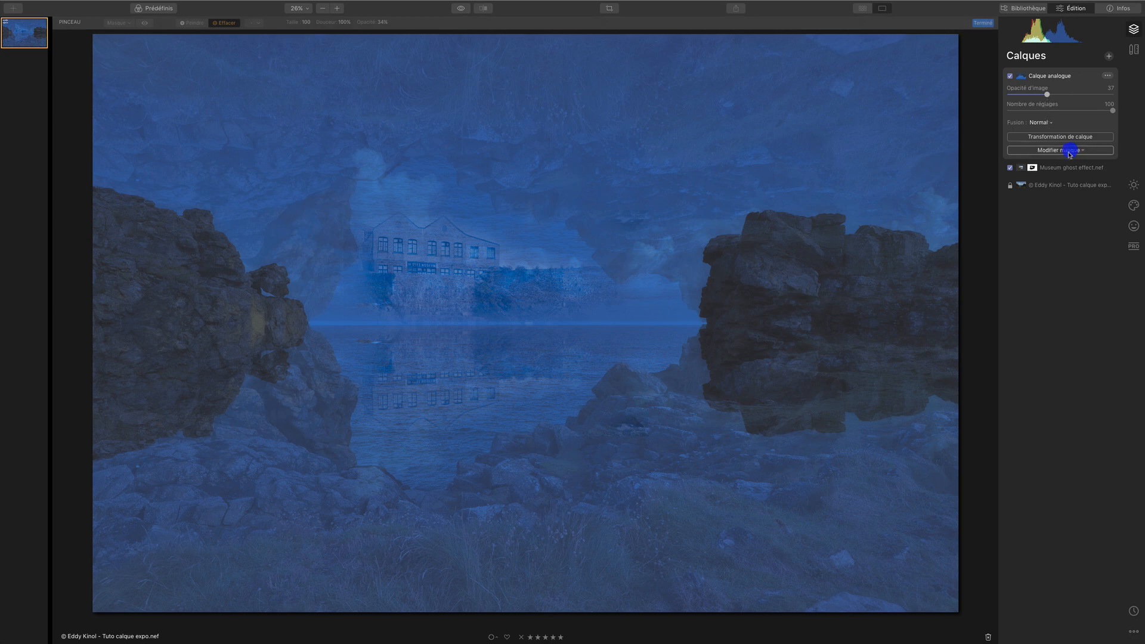
{"action": "left_click", "coordinate": [1068, 150]}
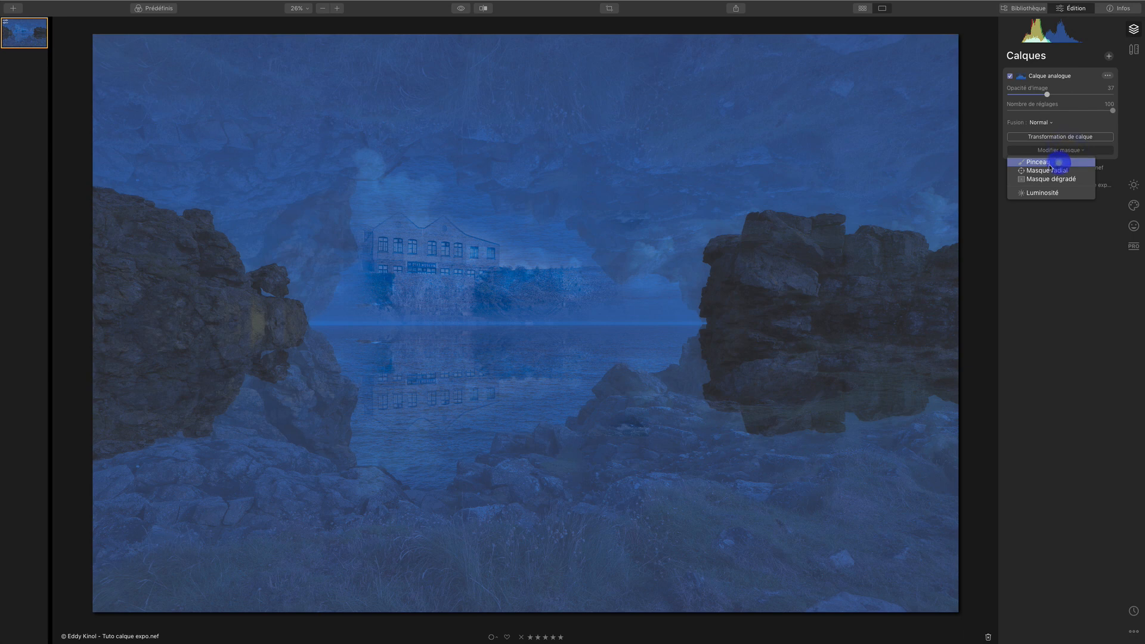
{"action": "left_click", "coordinate": [1059, 162]}
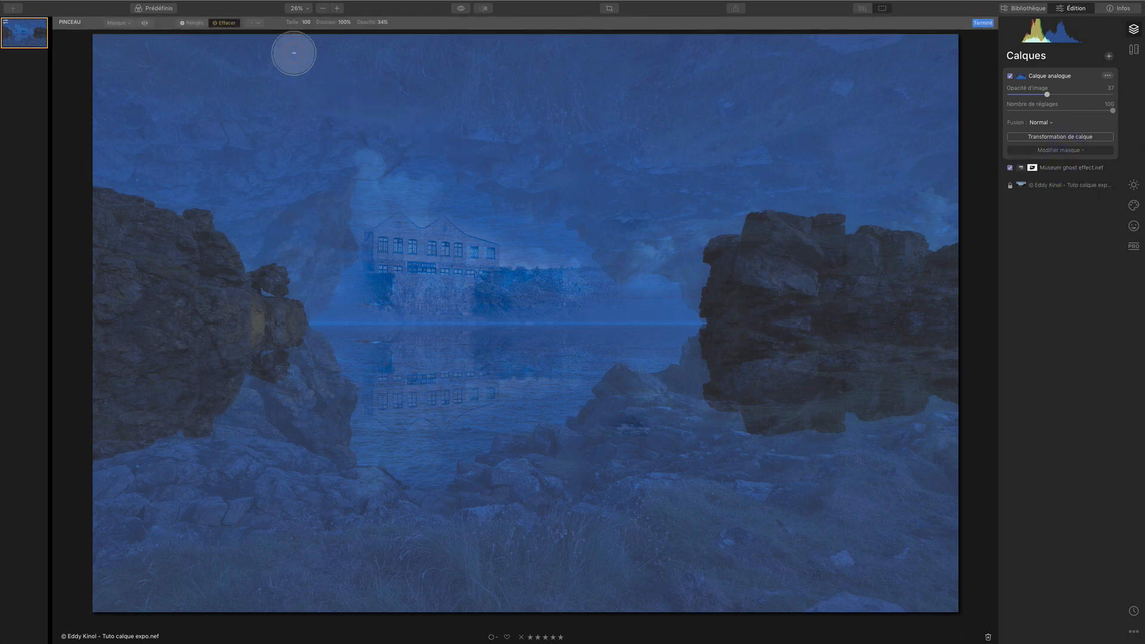
{"action": "left_click", "coordinate": [201, 25]}
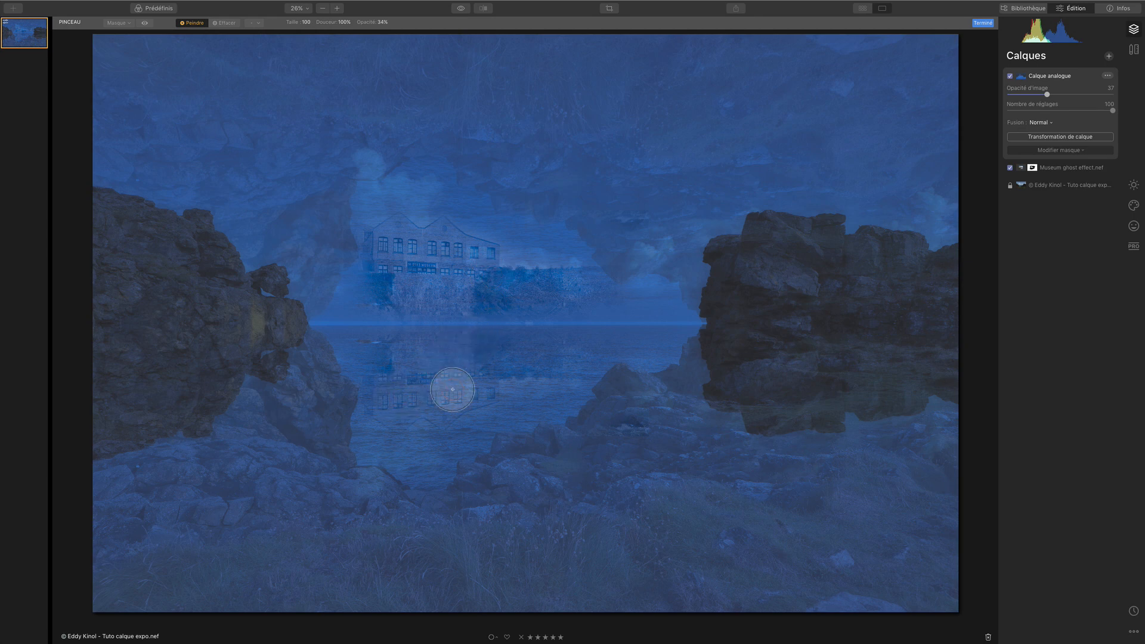
{"action": "left_click", "coordinate": [493, 382]}
{"action": "mouse_move", "coordinate": [490, 384]}
{"action": "left_mouse_down"}
{"action": "mouse_move", "coordinate": [422, 405]}
{"action": "mouse_move", "coordinate": [467, 404]}
{"action": "mouse_move", "coordinate": [421, 382]}
{"action": "mouse_move", "coordinate": [457, 368]}
{"action": "mouse_move", "coordinate": [425, 370]}
{"action": "mouse_move", "coordinate": [463, 365]}
{"action": "mouse_move", "coordinate": [422, 363]}
{"action": "left_mouse_up"}
{"action": "mouse_move", "coordinate": [465, 364]}
{"action": "left_mouse_down"}
{"action": "mouse_move", "coordinate": [422, 362]}
{"action": "mouse_move", "coordinate": [457, 367]}
{"action": "left_mouse_up"}
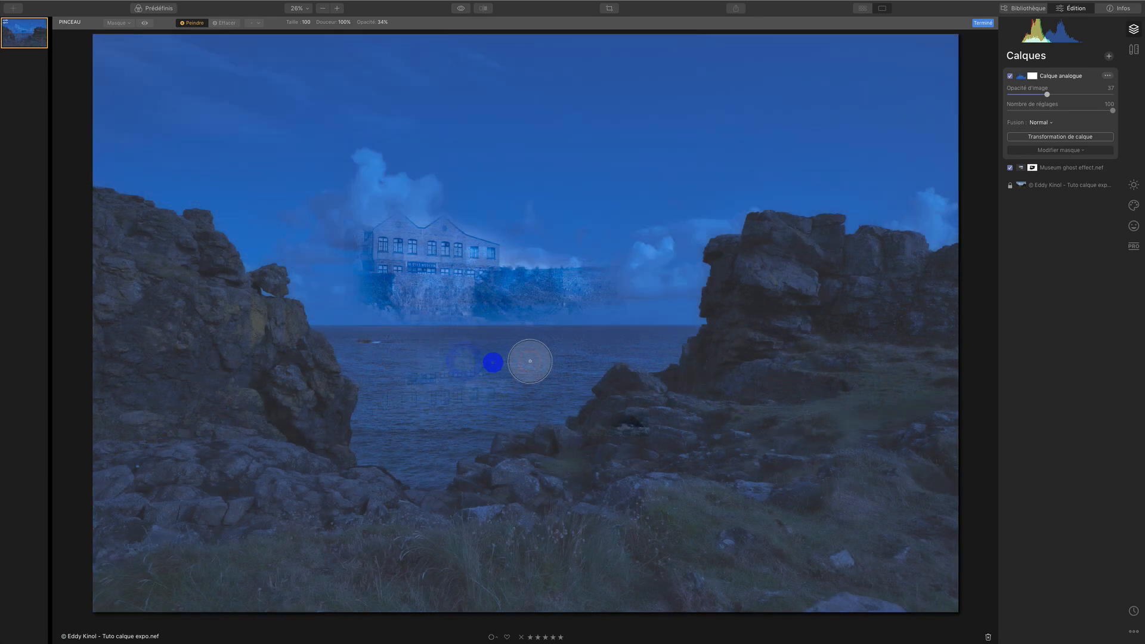
{"action": "left_click", "coordinate": [500, 368]}
{"action": "mouse_move", "coordinate": [539, 362]}
{"action": "left_mouse_down"}
{"action": "mouse_move", "coordinate": [491, 371]}
{"action": "mouse_move", "coordinate": [551, 362]}
{"action": "left_mouse_up"}
{"action": "left_click", "coordinate": [536, 366]}
{"action": "mouse_move", "coordinate": [567, 360]}
{"action": "left_mouse_down"}
{"action": "mouse_move", "coordinate": [599, 345]}
{"action": "mouse_move", "coordinate": [360, 377]}
{"action": "left_mouse_up"}
{"action": "left_click", "coordinate": [603, 348]}
{"action": "mouse_move", "coordinate": [361, 379]}
{"action": "left_mouse_down"}
{"action": "mouse_move", "coordinate": [379, 363]}
{"action": "mouse_move", "coordinate": [423, 371]}
{"action": "left_mouse_up"}
{"action": "mouse_move", "coordinate": [426, 373]}
{"action": "left_mouse_down"}
{"action": "mouse_move", "coordinate": [382, 359]}
{"action": "mouse_move", "coordinate": [420, 376]}
{"action": "left_mouse_up"}
{"action": "mouse_move", "coordinate": [417, 378]}
{"action": "left_mouse_down"}
{"action": "mouse_move", "coordinate": [404, 376]}
{"action": "mouse_move", "coordinate": [411, 362]}
{"action": "left_mouse_up"}
{"action": "left_click_drag", "start_coordinate": [431, 362], "coordinate": [421, 356]}
{"action": "left_click_drag", "start_coordinate": [453, 358], "coordinate": [482, 352]}
{"action": "mouse_move", "coordinate": [484, 352]}
{"action": "left_mouse_down"}
{"action": "mouse_move", "coordinate": [557, 359]}
{"action": "mouse_move", "coordinate": [485, 369]}
{"action": "mouse_move", "coordinate": [370, 358]}
{"action": "mouse_move", "coordinate": [398, 377]}
{"action": "mouse_move", "coordinate": [373, 359]}
{"action": "mouse_move", "coordinate": [406, 368]}
{"action": "mouse_move", "coordinate": [399, 359]}
{"action": "mouse_move", "coordinate": [456, 349]}
{"action": "mouse_move", "coordinate": [551, 350]}
{"action": "mouse_move", "coordinate": [515, 352]}
{"action": "mouse_move", "coordinate": [491, 371]}
{"action": "mouse_move", "coordinate": [529, 368]}
{"action": "mouse_move", "coordinate": [457, 387]}
{"action": "mouse_move", "coordinate": [470, 405]}
{"action": "mouse_move", "coordinate": [452, 398]}
{"action": "mouse_move", "coordinate": [430, 414]}
{"action": "mouse_move", "coordinate": [461, 424]}
{"action": "mouse_move", "coordinate": [392, 427]}
{"action": "mouse_move", "coordinate": [387, 419]}
{"action": "mouse_move", "coordinate": [447, 423]}
{"action": "mouse_move", "coordinate": [470, 387]}
{"action": "mouse_move", "coordinate": [457, 373]}
{"action": "mouse_move", "coordinate": [619, 345]}
{"action": "left_mouse_up"}
{"action": "mouse_move", "coordinate": [365, 367]}
{"action": "left_mouse_down"}
{"action": "mouse_move", "coordinate": [483, 376]}
{"action": "mouse_move", "coordinate": [525, 352]}
{"action": "mouse_move", "coordinate": [507, 356]}
{"action": "mouse_move", "coordinate": [566, 351]}
{"action": "left_mouse_up"}
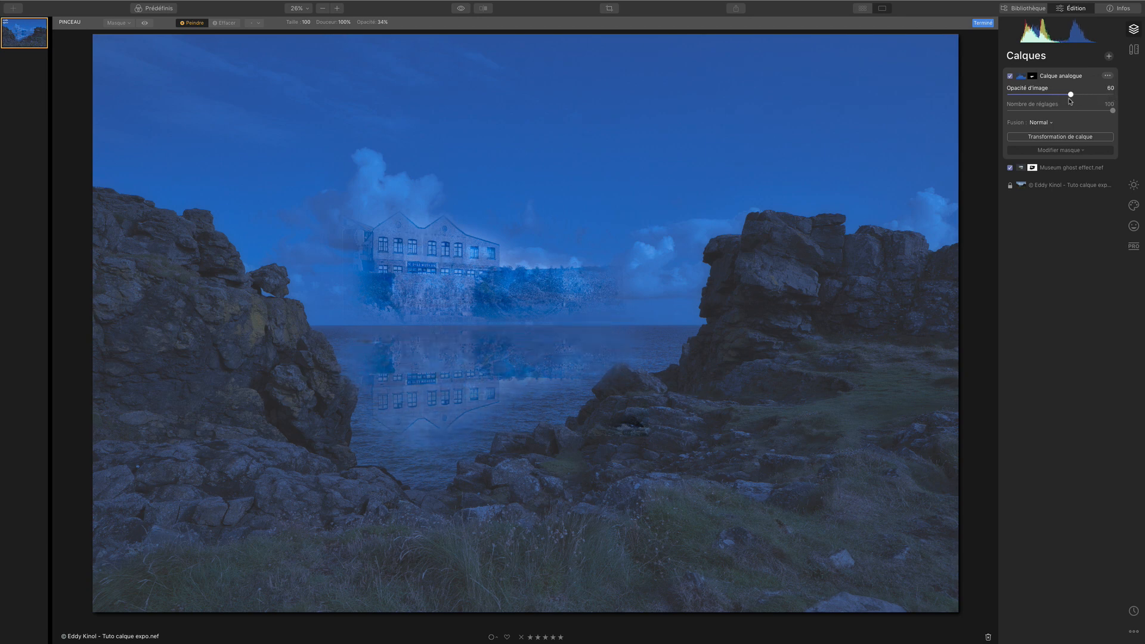
{"action": "left_click_drag", "start_coordinate": [1051, 98], "coordinate": [1047, 104]}
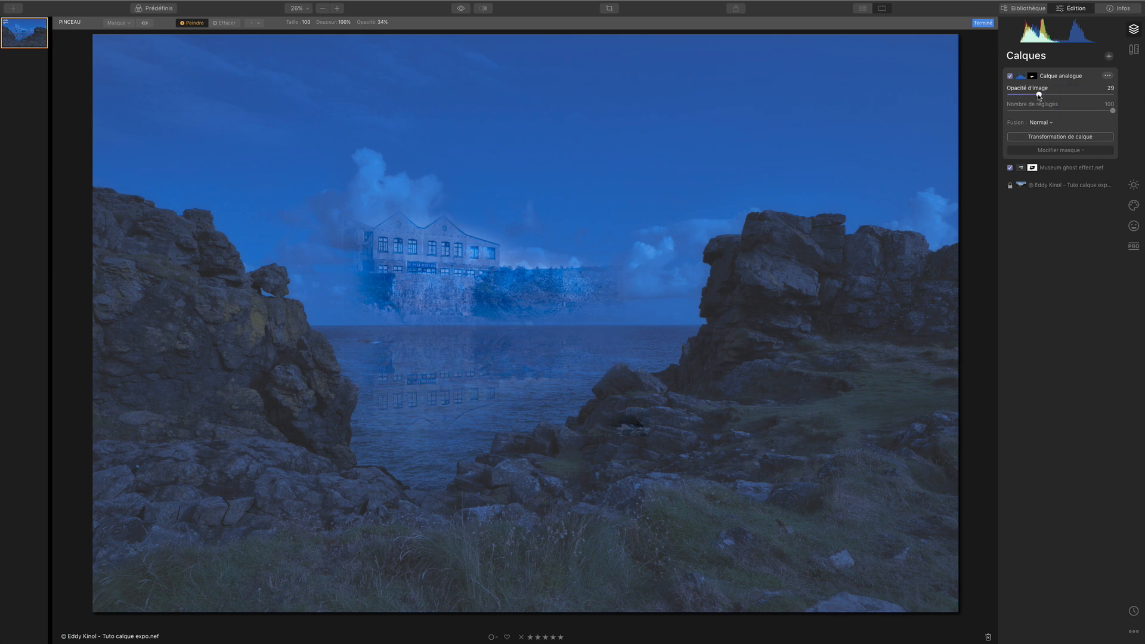
{"action": "left_click_drag", "start_coordinate": [1039, 99], "coordinate": [1041, 101]}
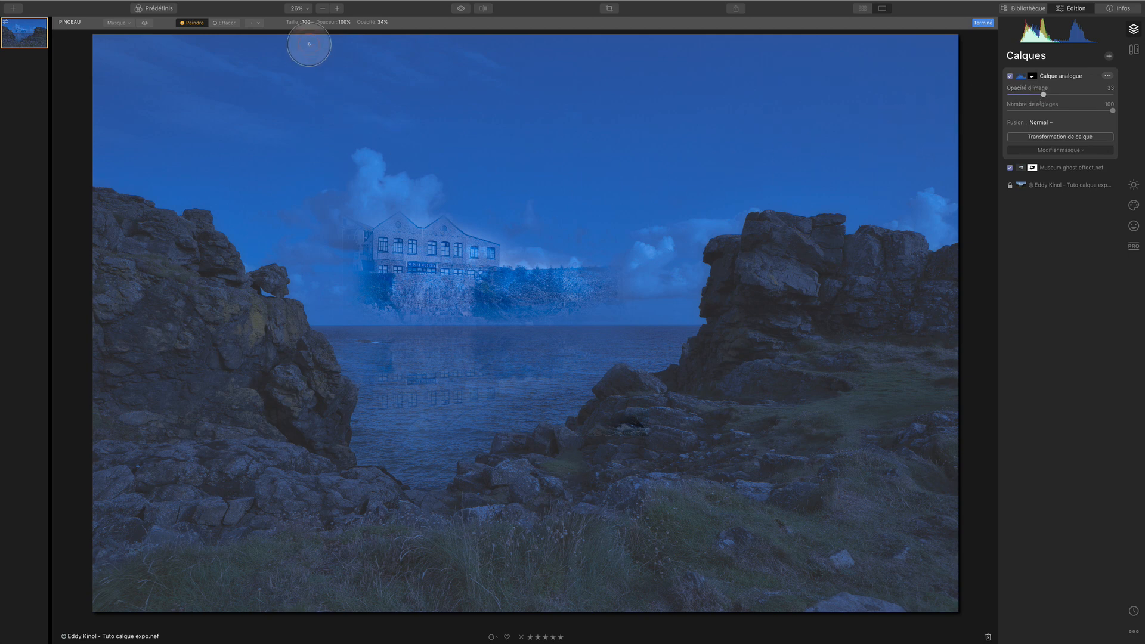
Reduce the mask brush size to 52 and erase parts of the museum's reflection on the water to soften it.
{"action": "left_click", "coordinate": [225, 24]}
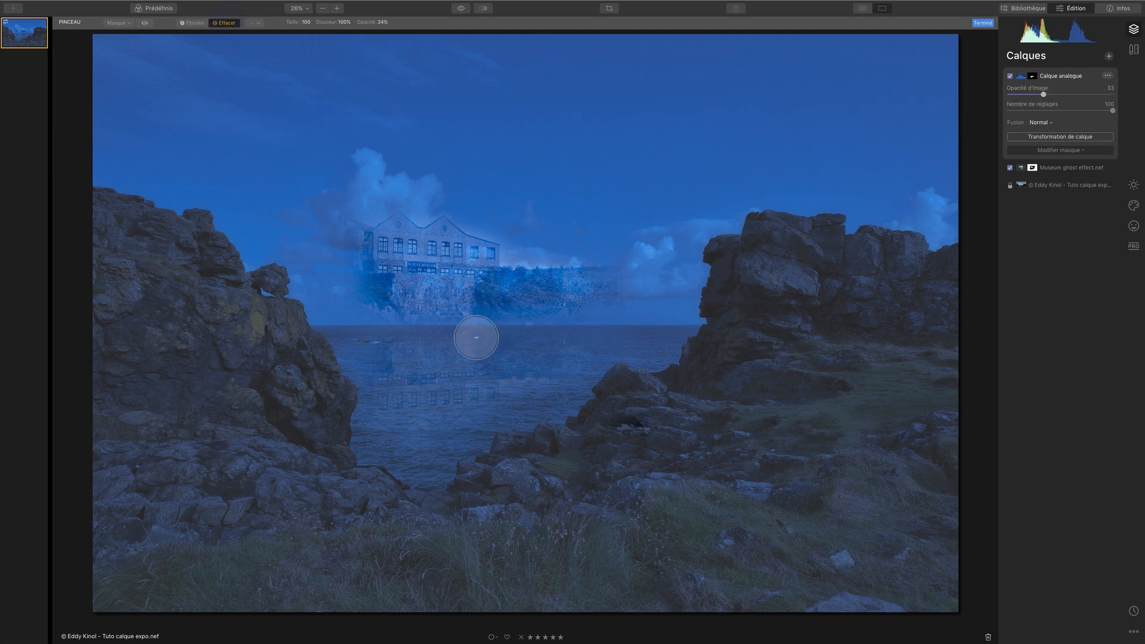
{"action": "key", "text": "bracketleft"}
{"action": "key", "text": "bracketleft"}
{"action": "key", "text": "bracketleft"}
{"action": "key", "text": "bracketleft"}
{"action": "key", "text": "bracketleft"}
{"action": "key", "text": "bracketleft"}
{"action": "key", "text": "bracketleft"}
{"action": "key", "text": "bracketleft"}
{"action": "key", "text": "bracketleft"}
{"action": "key", "text": "bracketleft"}
{"action": "key", "text": "bracketleft"}
{"action": "key", "text": "bracketleft"}
{"action": "key", "text": "bracketleft"}
{"action": "key", "text": "bracketleft"}
{"action": "key", "text": "bracketleft"}
{"action": "key", "text": "bracketleft"}
{"action": "key", "text": "bracketleft"}
{"action": "key", "text": "bracketleft"}
{"action": "key", "text": "bracketleft"}
{"action": "key", "text": "bracketleft"}
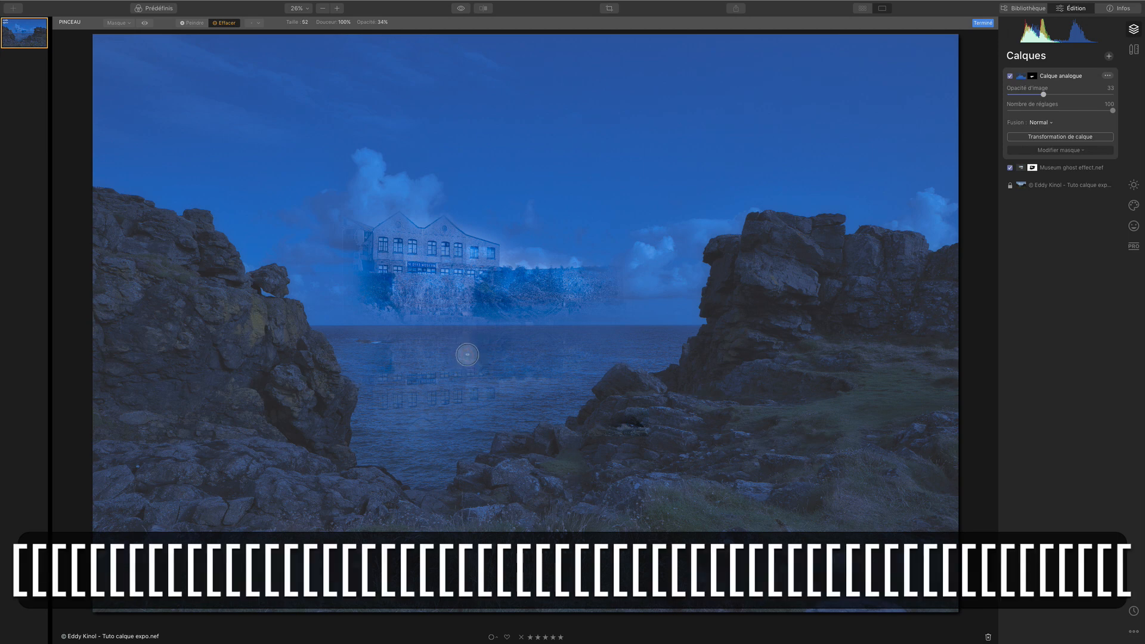
{"action": "key", "text": "bracketright"}
{"action": "key", "text": "bracketright"}
{"action": "key", "text": "bracketright"}
{"action": "key", "text": "bracketright"}
{"action": "key", "text": "bracketright"}
{"action": "key", "text": "bracketright"}
{"action": "key", "text": "bracketright"}
{"action": "key", "text": "bracketright"}
{"action": "key", "text": "bracketright"}
{"action": "key", "text": "bracketright"}
{"action": "key", "text": "bracketright"}
{"action": "key", "text": "bracketright"}
{"action": "mouse_move", "coordinate": [453, 391]}
{"action": "left_mouse_down"}
{"action": "mouse_move", "coordinate": [455, 429]}
{"action": "mouse_move", "coordinate": [527, 424]}
{"action": "mouse_move", "coordinate": [487, 404]}
{"action": "mouse_move", "coordinate": [508, 409]}
{"action": "mouse_move", "coordinate": [420, 435]}
{"action": "mouse_move", "coordinate": [406, 428]}
{"action": "mouse_move", "coordinate": [545, 380]}
{"action": "mouse_move", "coordinate": [506, 358]}
{"action": "mouse_move", "coordinate": [538, 374]}
{"action": "left_mouse_up"}
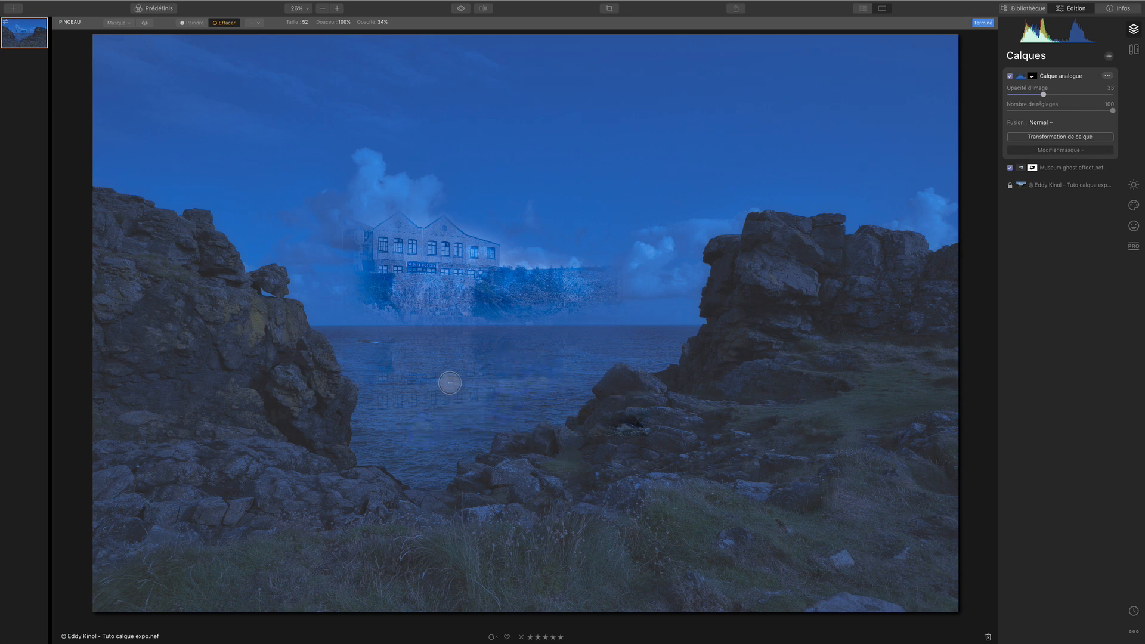
{"action": "left_click_drag", "start_coordinate": [473, 391], "coordinate": [524, 411]}
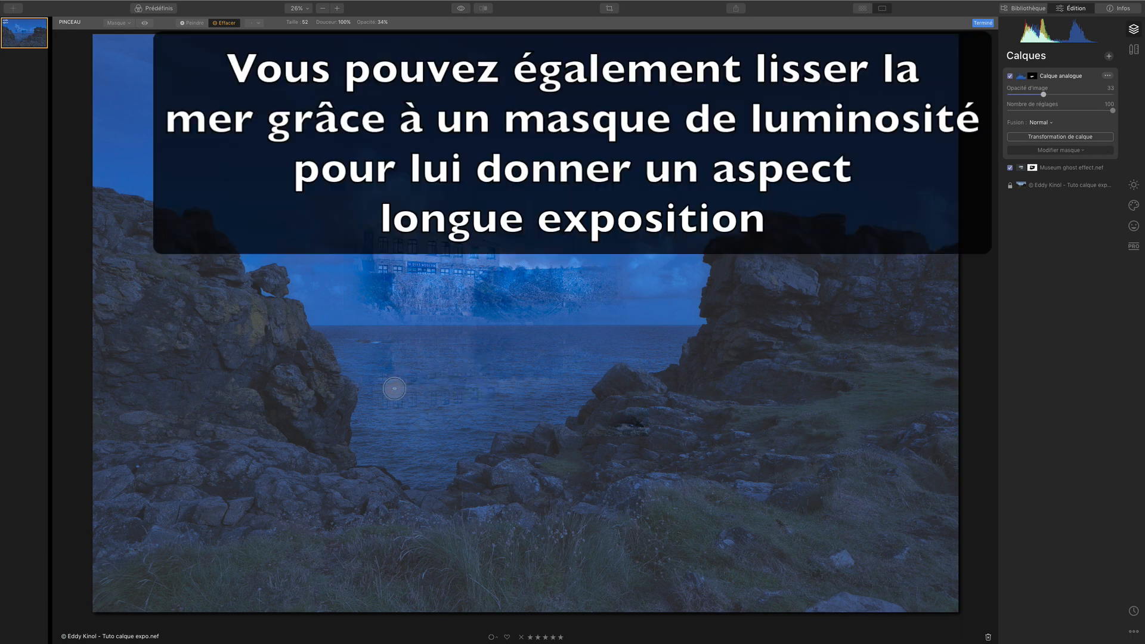
{"action": "mouse_move", "coordinate": [401, 385]}
{"action": "left_mouse_down"}
{"action": "mouse_move", "coordinate": [410, 466]}
{"action": "mouse_move", "coordinate": [406, 444]}
{"action": "left_mouse_up"}
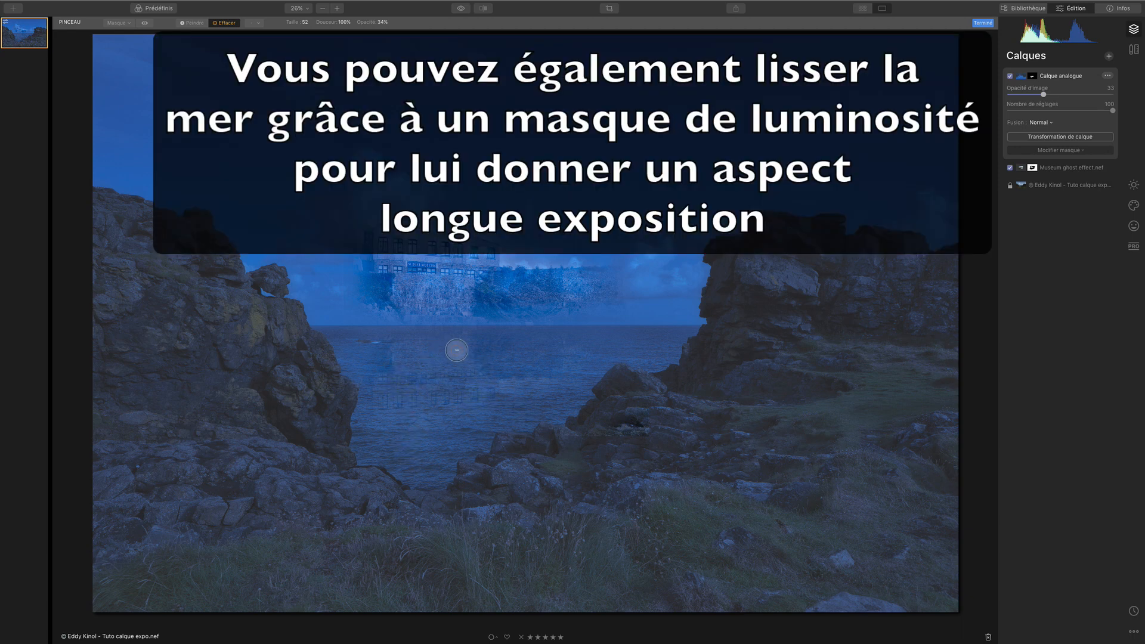
Erase more of the museum's reflection on the water and lower the reflection layer's image opacity to 27.
{"action": "left_click_drag", "start_coordinate": [524, 353], "coordinate": [793, 357]}
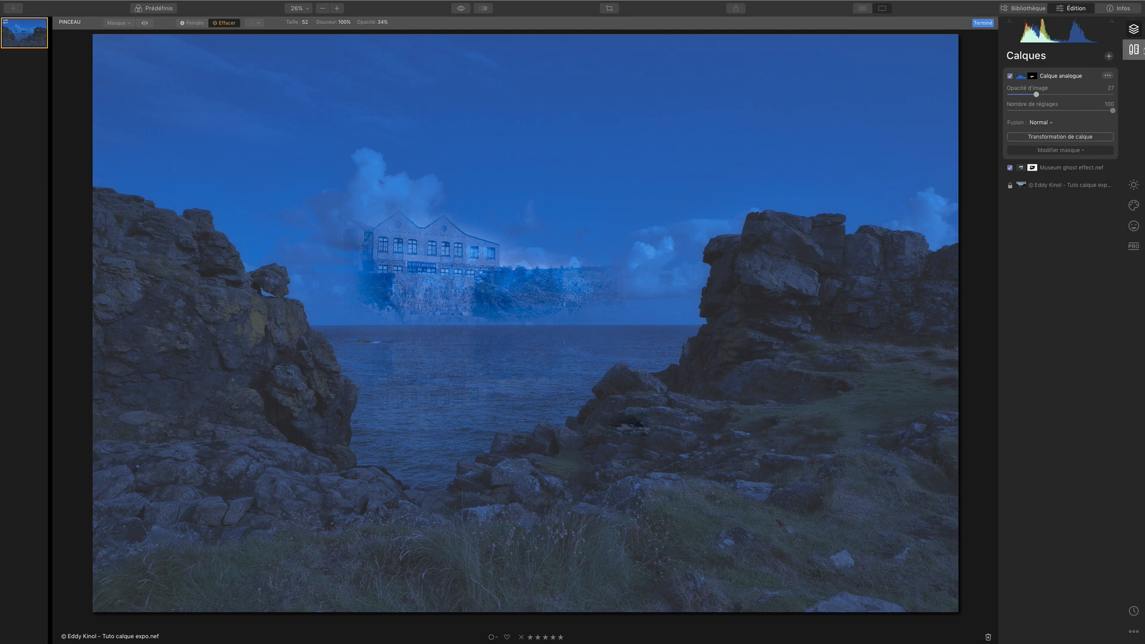
Add a new adjustment layer and apply a Vignetage centred on the museum with Quantité -100 and Taille 0.
{"action": "left_click", "coordinate": [1108, 57]}
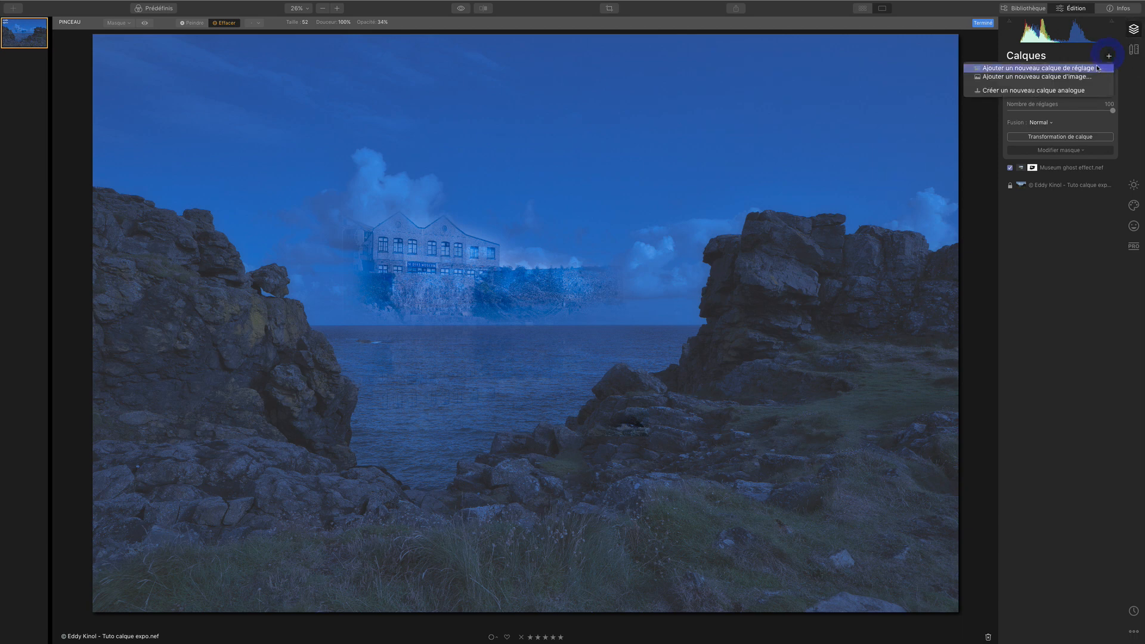
{"action": "left_click", "coordinate": [1098, 69]}
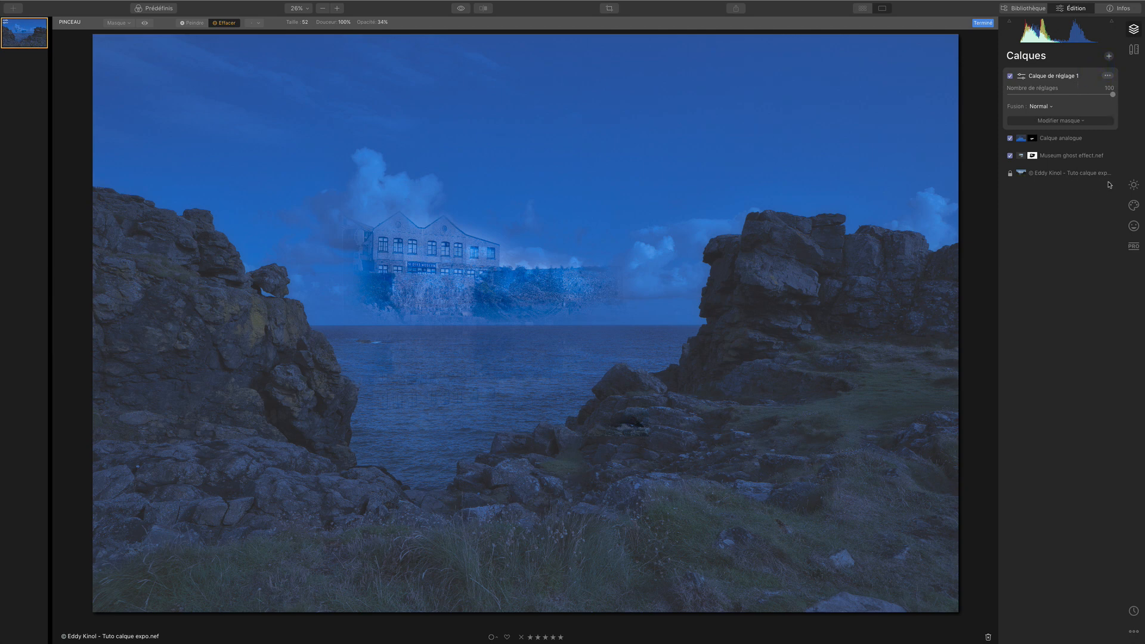
{"action": "left_click", "coordinate": [1136, 186]}
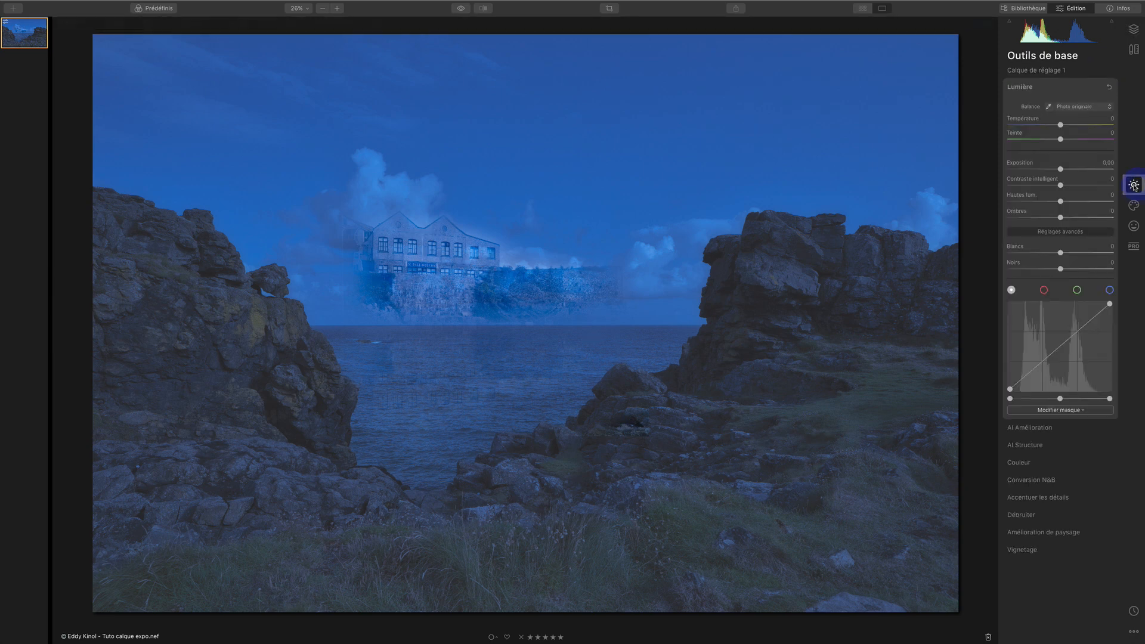
{"action": "left_click", "coordinate": [1020, 551]}
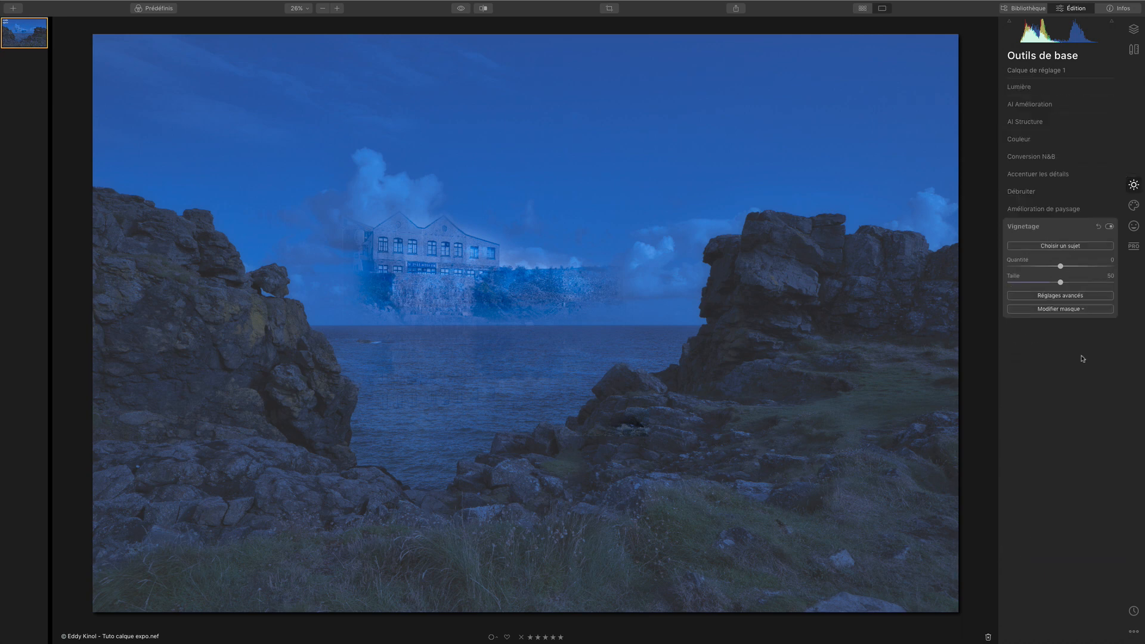
{"action": "left_click", "coordinate": [1076, 246]}
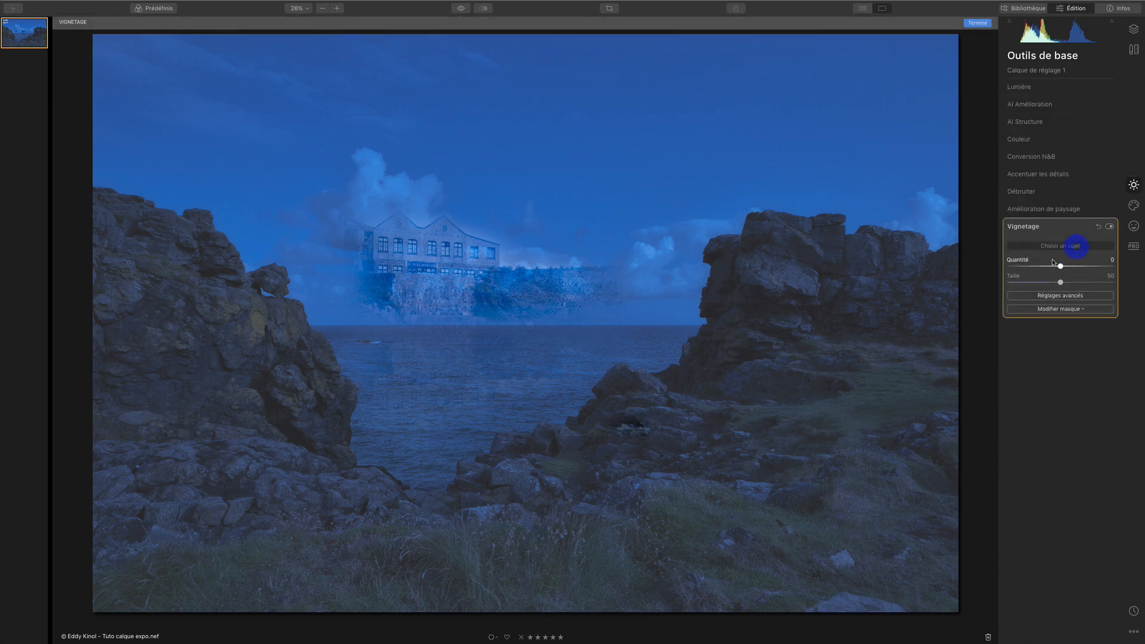
{"action": "left_click", "coordinate": [452, 271]}
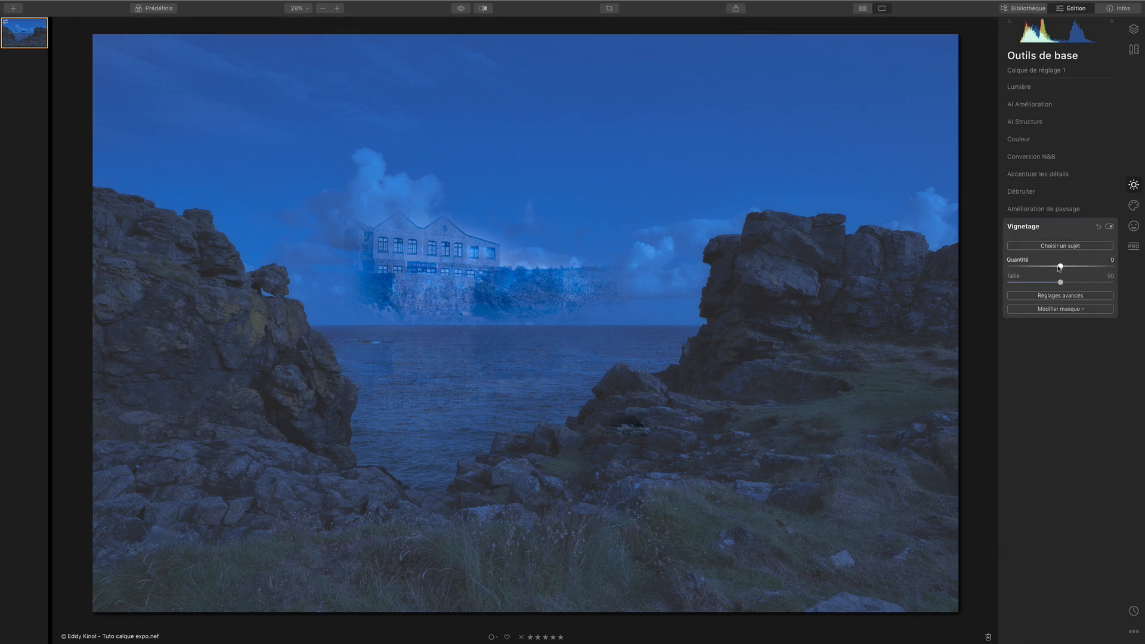
{"action": "left_click_drag", "start_coordinate": [1052, 268], "coordinate": [1002, 271]}
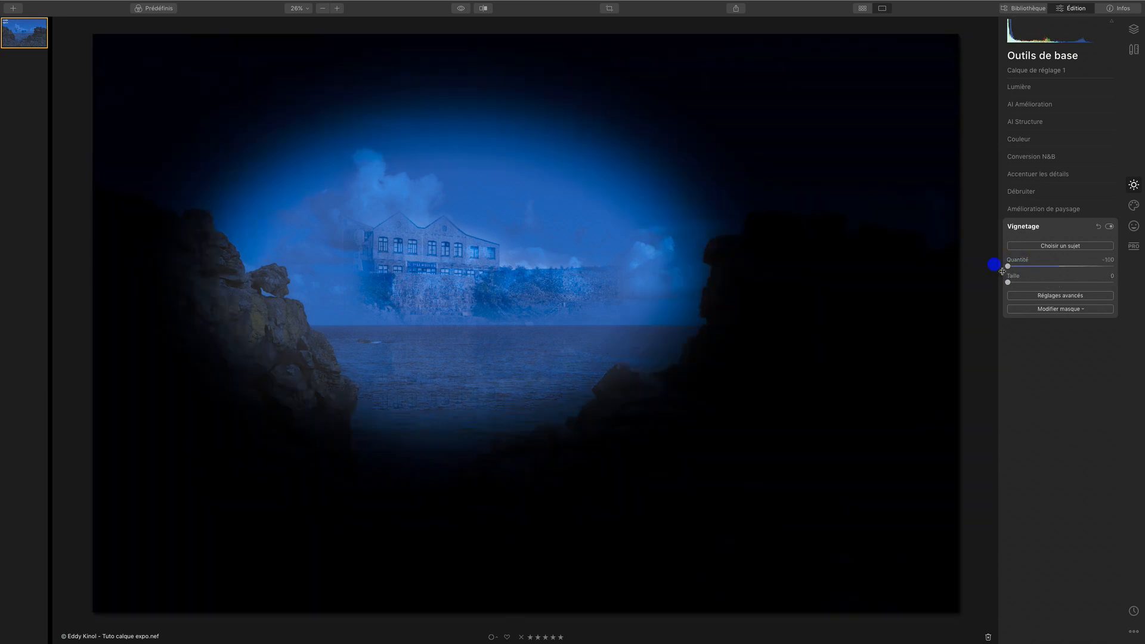
Refine the museum vignette with Arrondi -9, Progressivité 100, Lumière interne 33 and Quantité -48.
{"action": "left_click", "coordinate": [1057, 296]}
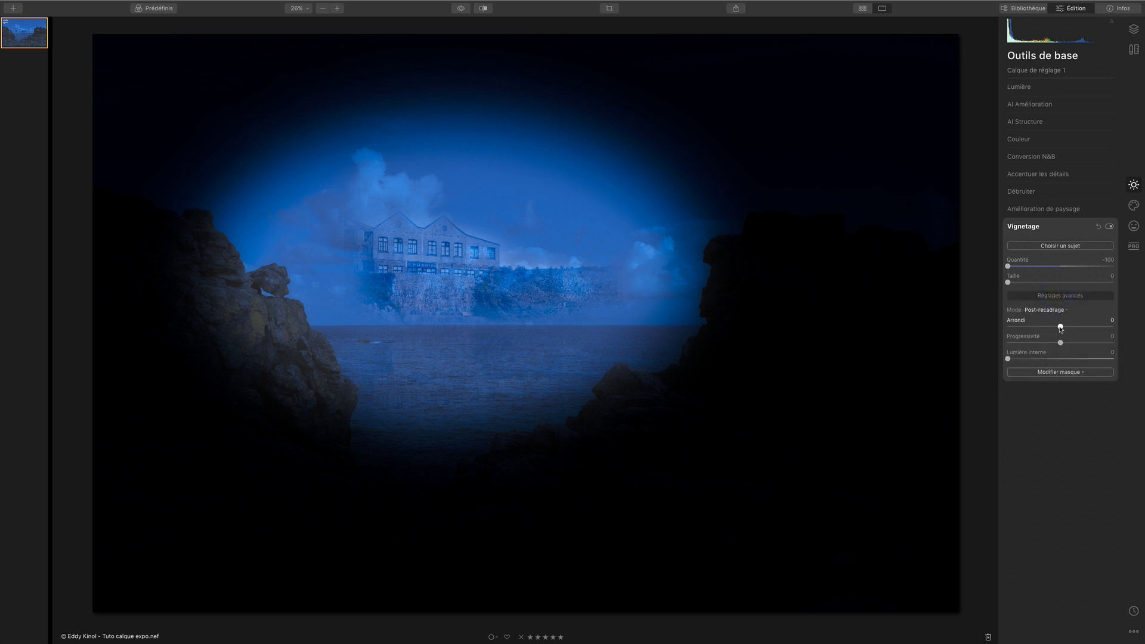
{"action": "mouse_move", "coordinate": [1060, 327]}
{"action": "left_mouse_down"}
{"action": "mouse_move", "coordinate": [1034, 326]}
{"action": "mouse_move", "coordinate": [1097, 327]}
{"action": "mouse_move", "coordinate": [1056, 327]}
{"action": "left_mouse_up"}
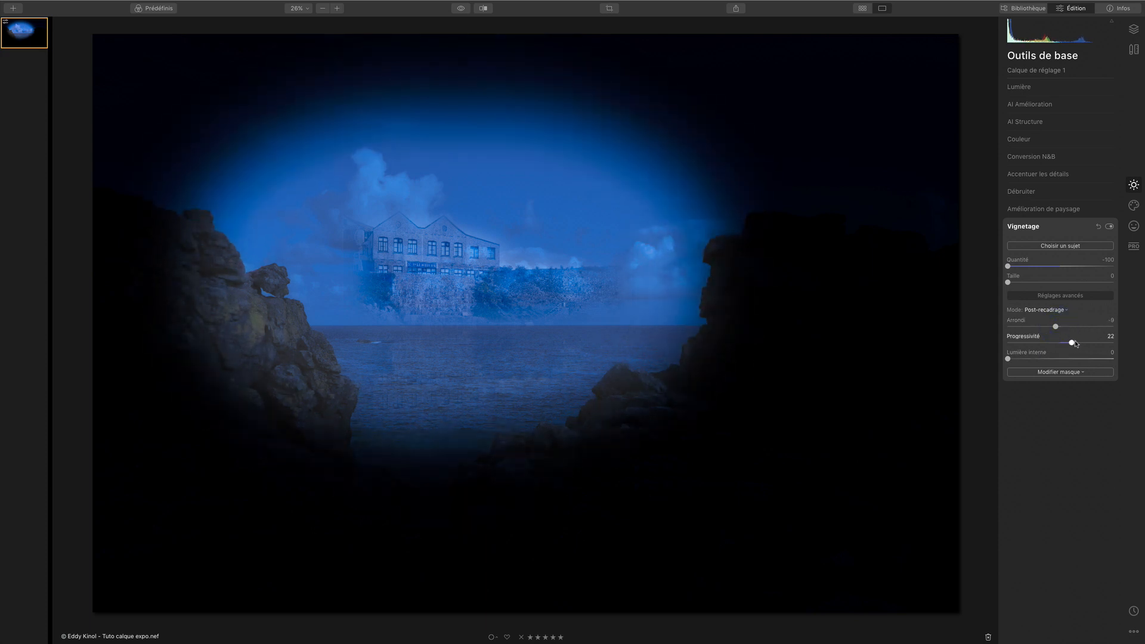
{"action": "left_click_drag", "start_coordinate": [1072, 343], "coordinate": [1143, 344]}
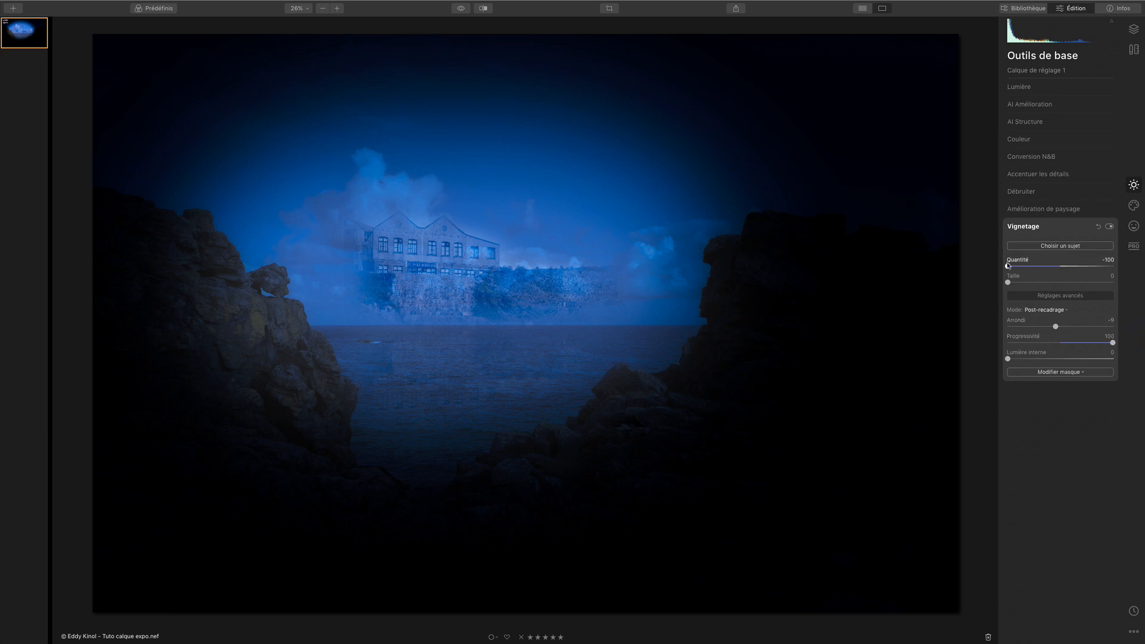
{"action": "left_click_drag", "start_coordinate": [1008, 265], "coordinate": [1020, 266]}
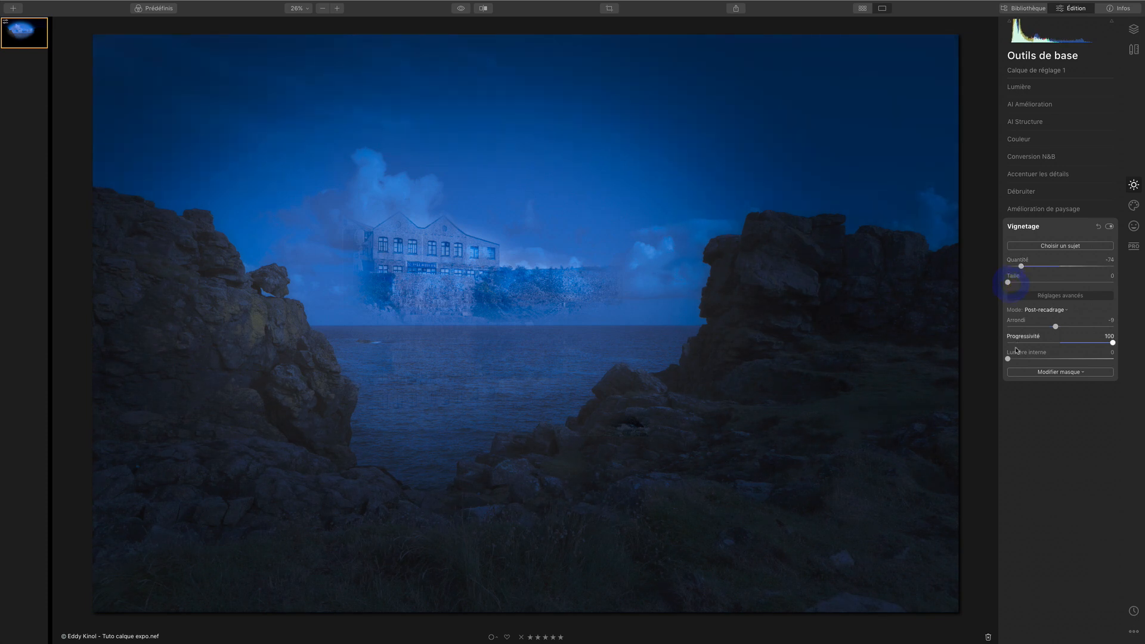
{"action": "left_click_drag", "start_coordinate": [1015, 359], "coordinate": [1044, 359]}
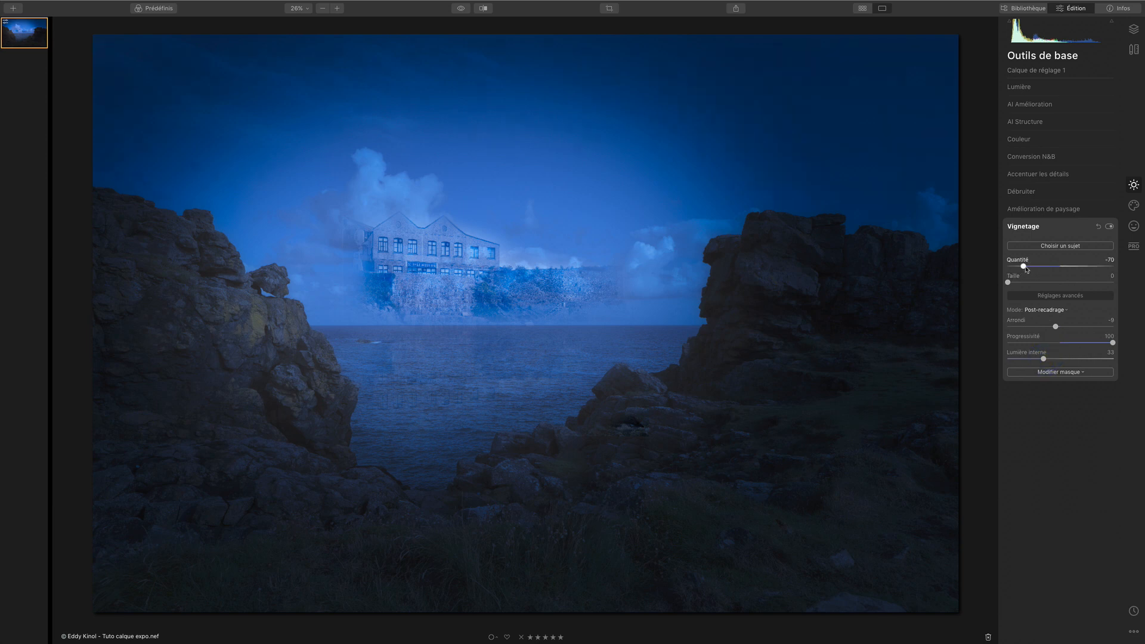
{"action": "left_click_drag", "start_coordinate": [1025, 269], "coordinate": [1037, 270]}
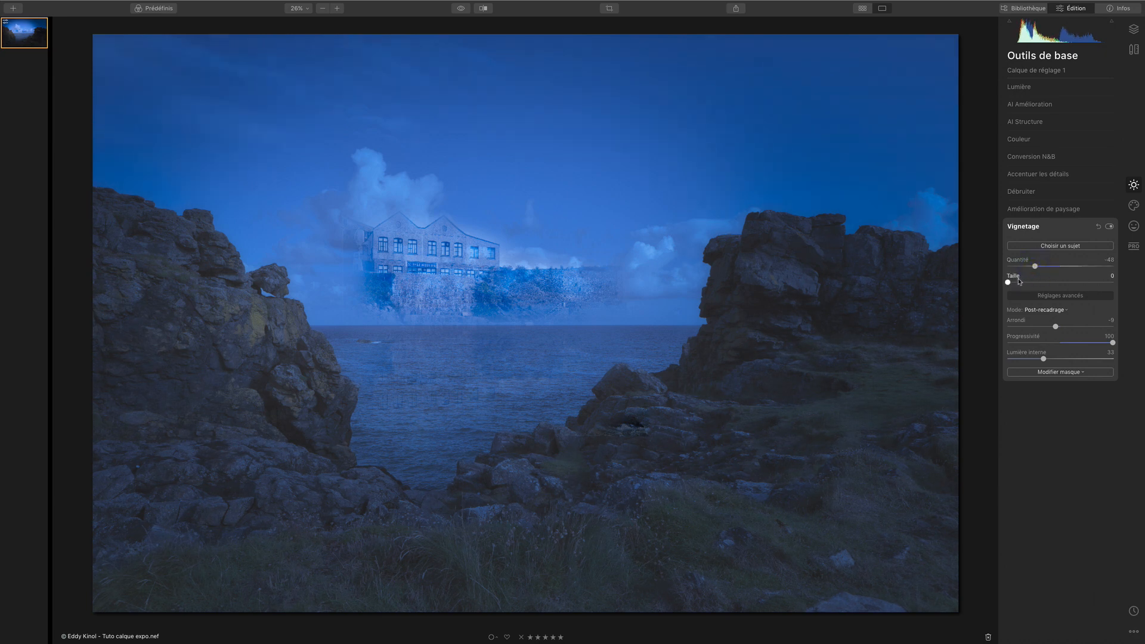
Add a second adjustment layer with a light Vignetage, setting Quantité 28, Taille 0 and Progressivité 100.
{"action": "left_click", "coordinate": [1130, 35]}
{"action": "left_click", "coordinate": [1109, 56]}
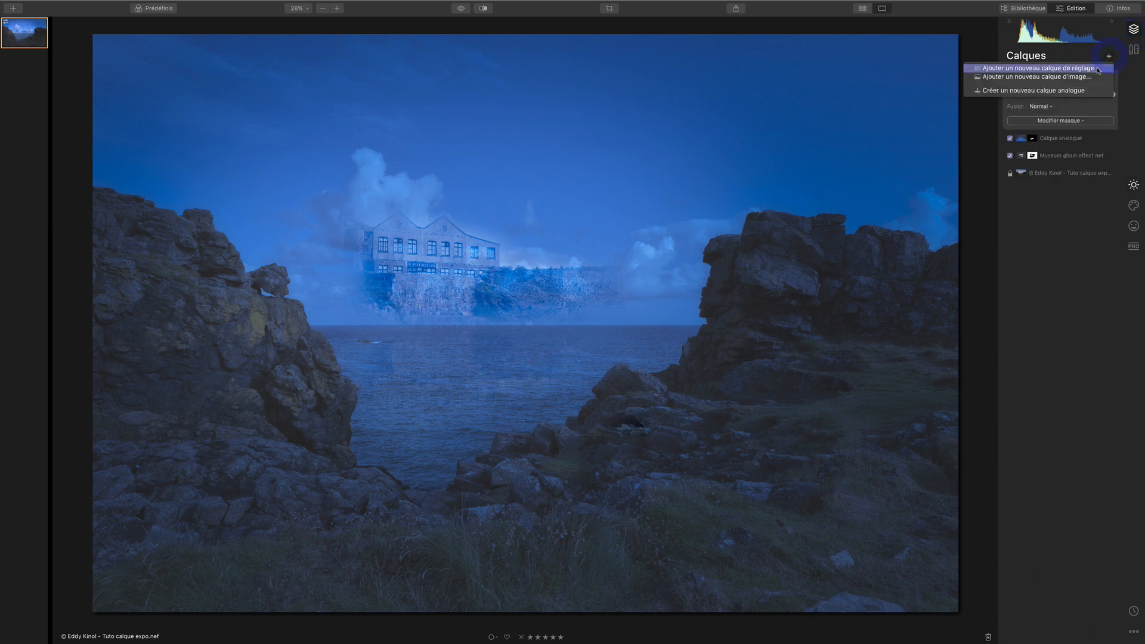
{"action": "left_click", "coordinate": [1098, 68]}
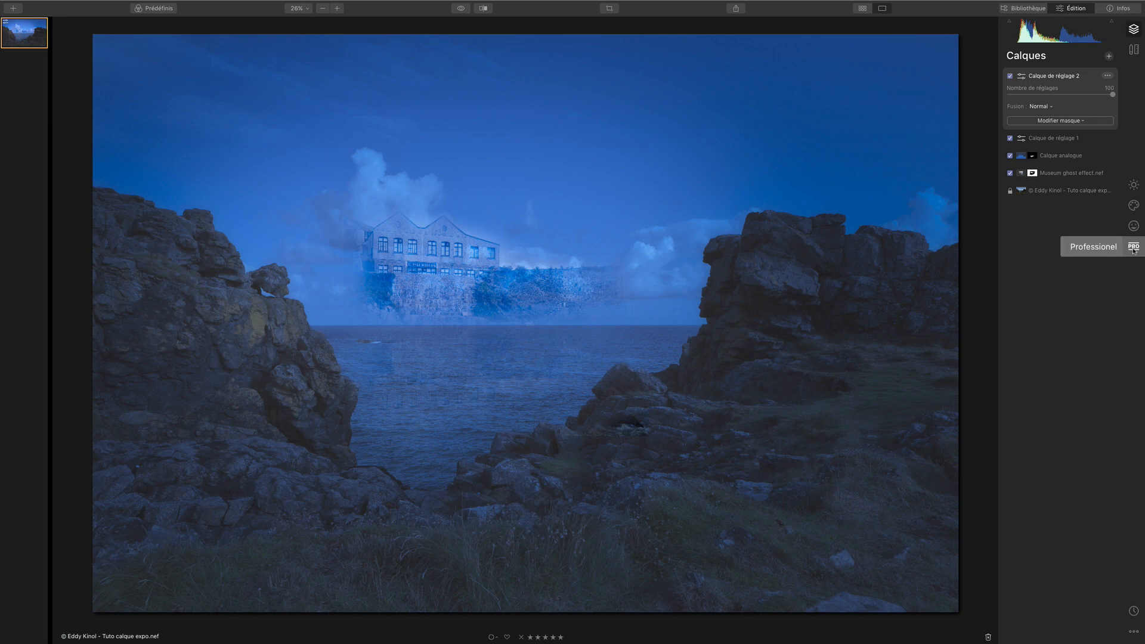
{"action": "left_click", "coordinate": [1134, 183]}
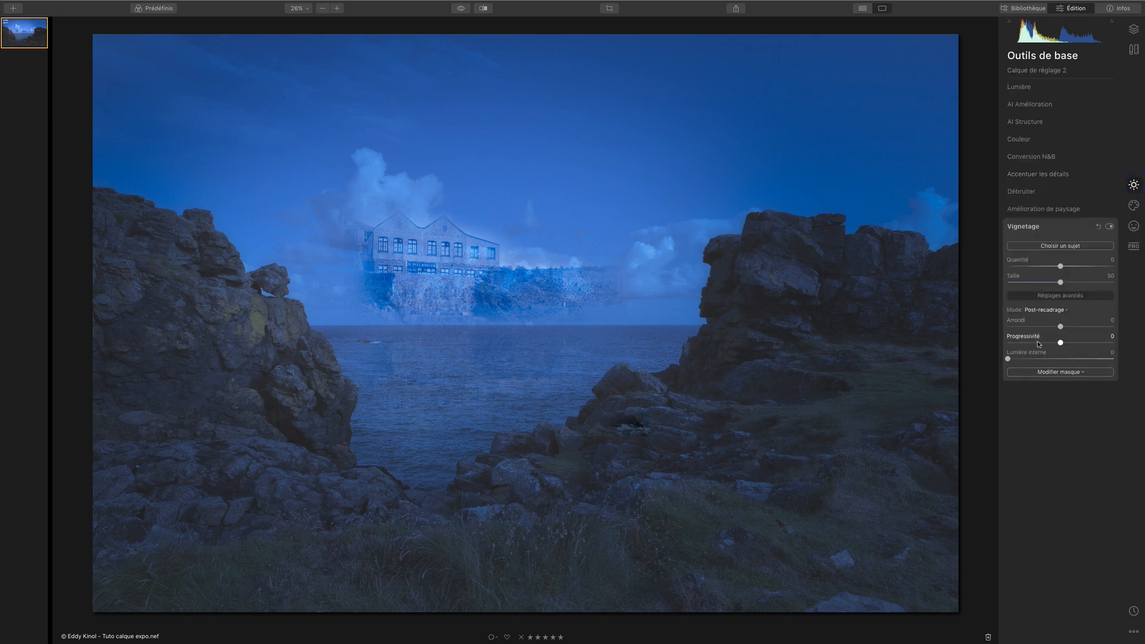
{"action": "left_click_drag", "start_coordinate": [1061, 266], "coordinate": [1124, 269]}
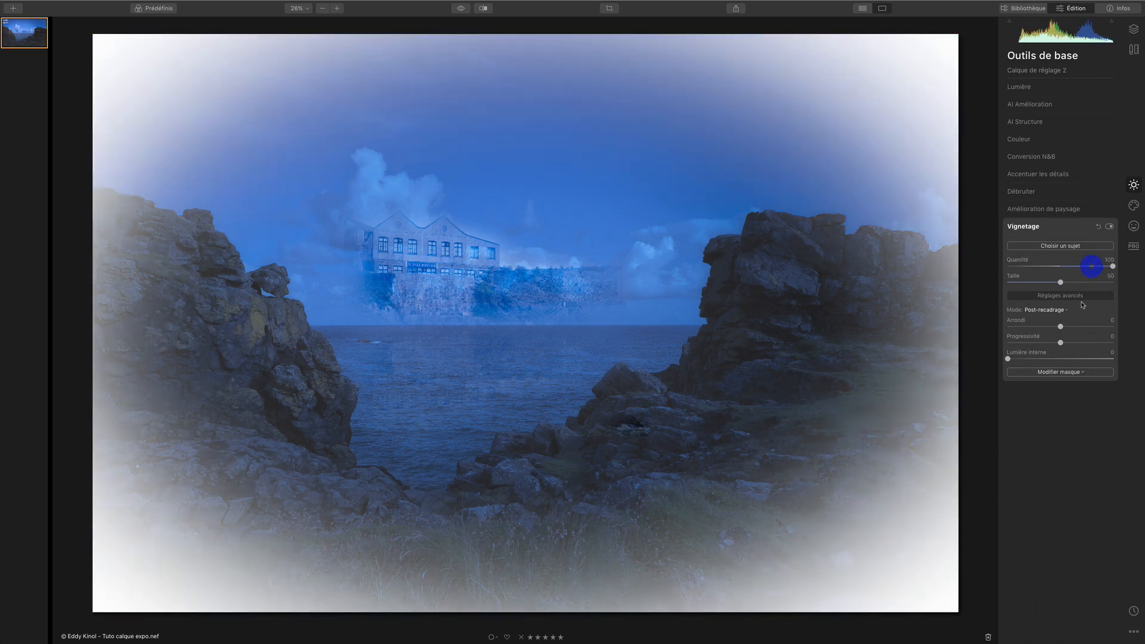
{"action": "left_click_drag", "start_coordinate": [1061, 282], "coordinate": [991, 281]}
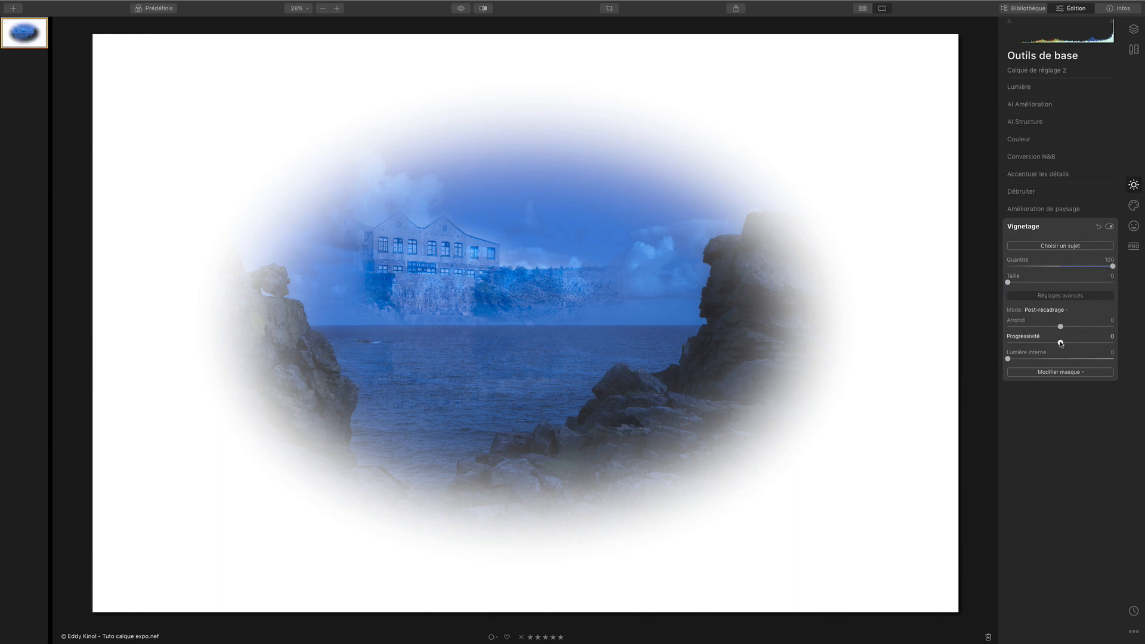
{"action": "left_click_drag", "start_coordinate": [1072, 342], "coordinate": [1114, 342]}
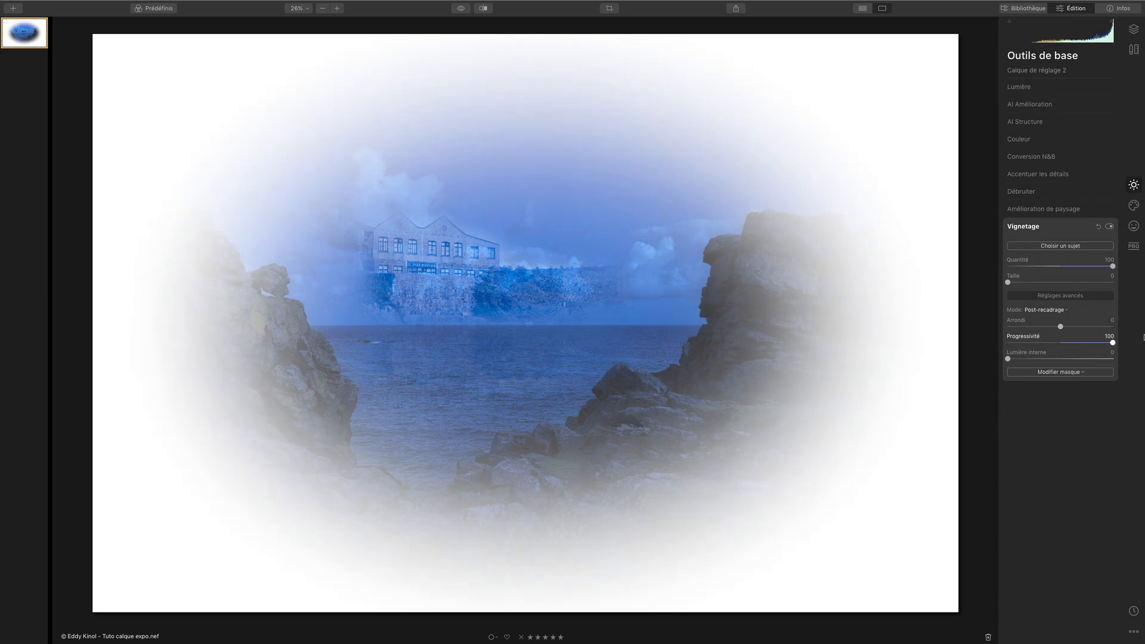
{"action": "left_click_drag", "start_coordinate": [1113, 266], "coordinate": [1077, 270]}
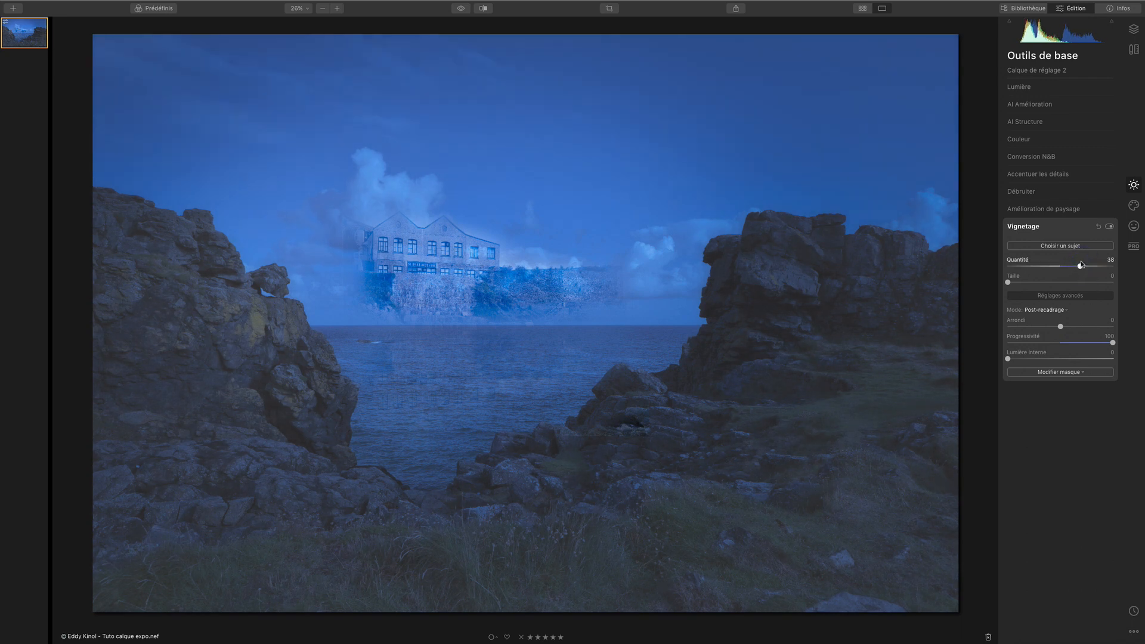
{"action": "left_click_drag", "start_coordinate": [1081, 267], "coordinate": [1078, 268]}
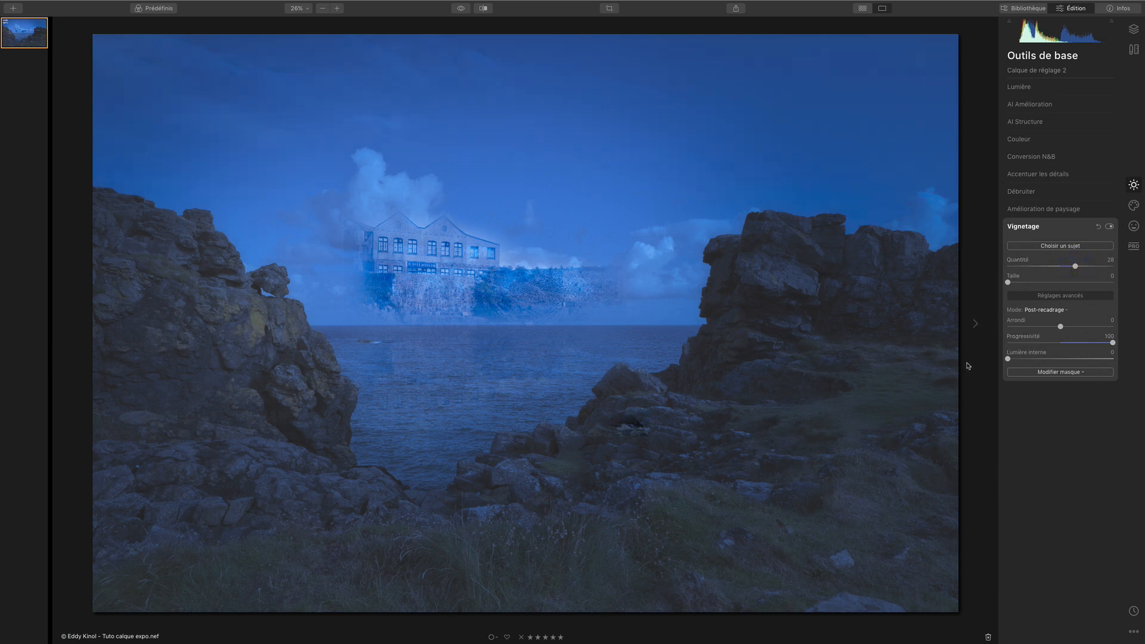
Add a third adjustment layer and set its blend mode to Multiplicateur.
{"action": "left_click", "coordinate": [1133, 28]}
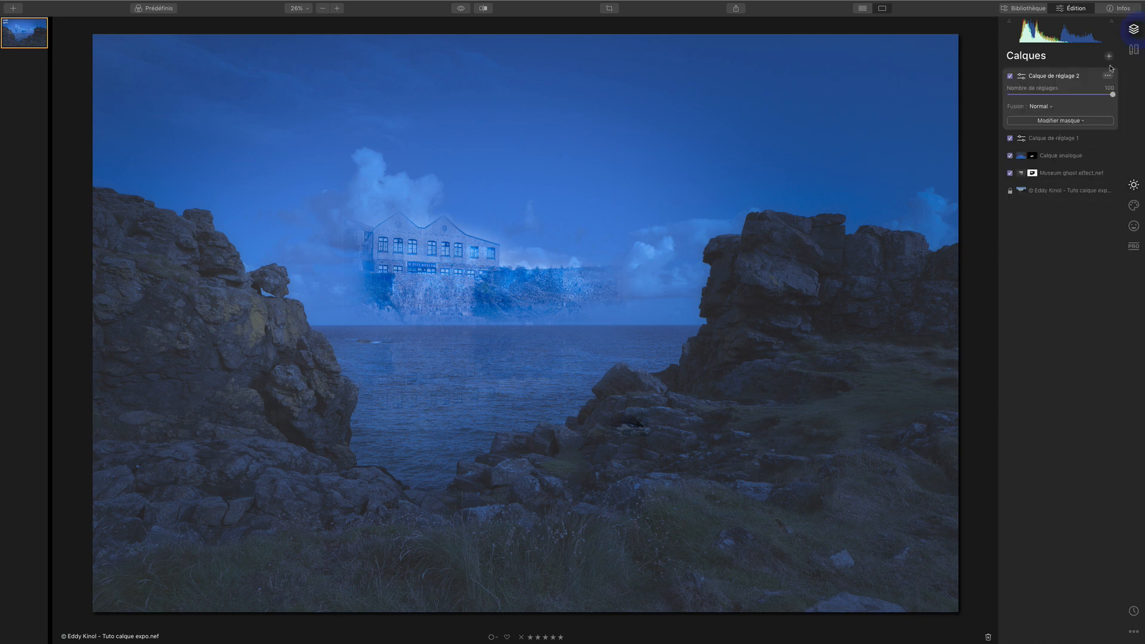
{"action": "left_click", "coordinate": [1110, 57]}
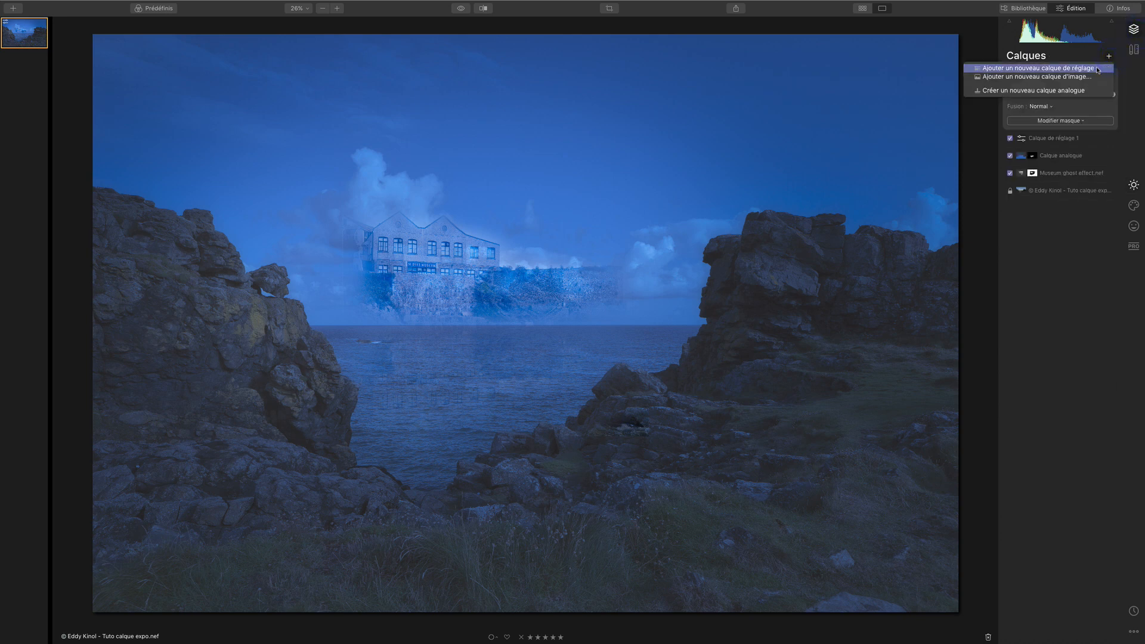
{"action": "left_click", "coordinate": [1100, 71]}
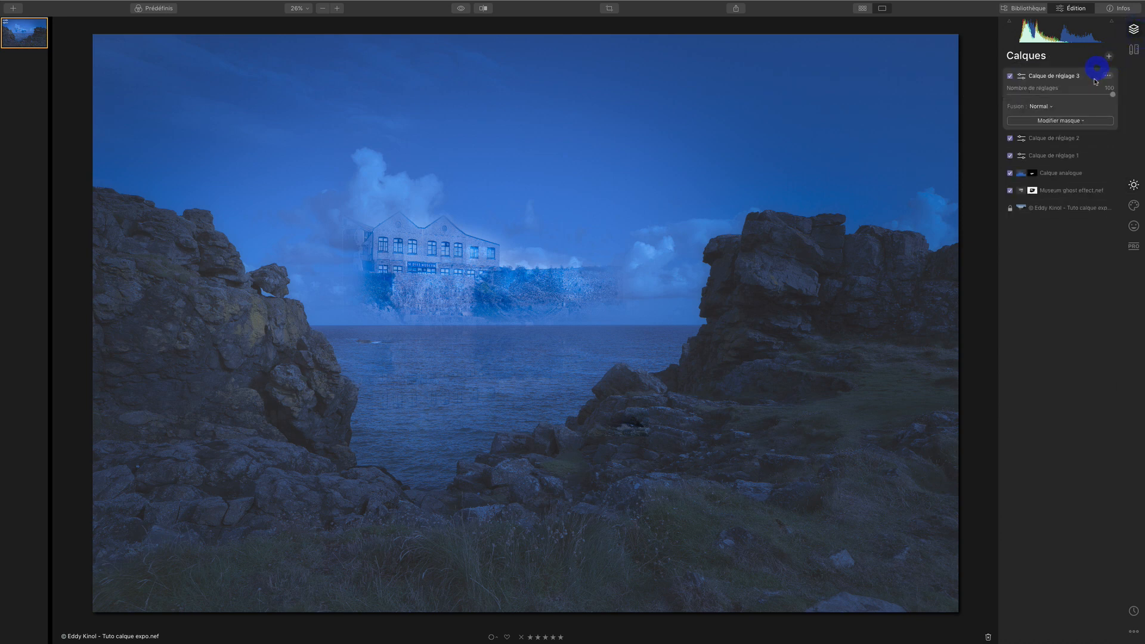
{"action": "left_click", "coordinate": [1045, 106]}
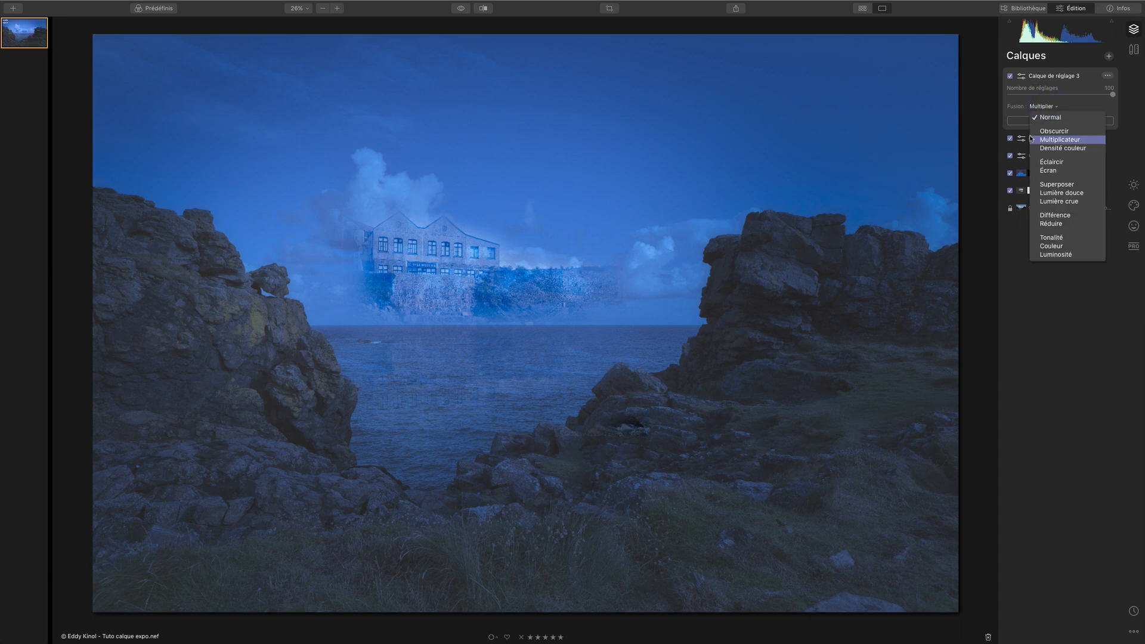
{"action": "left_click", "coordinate": [1048, 139]}
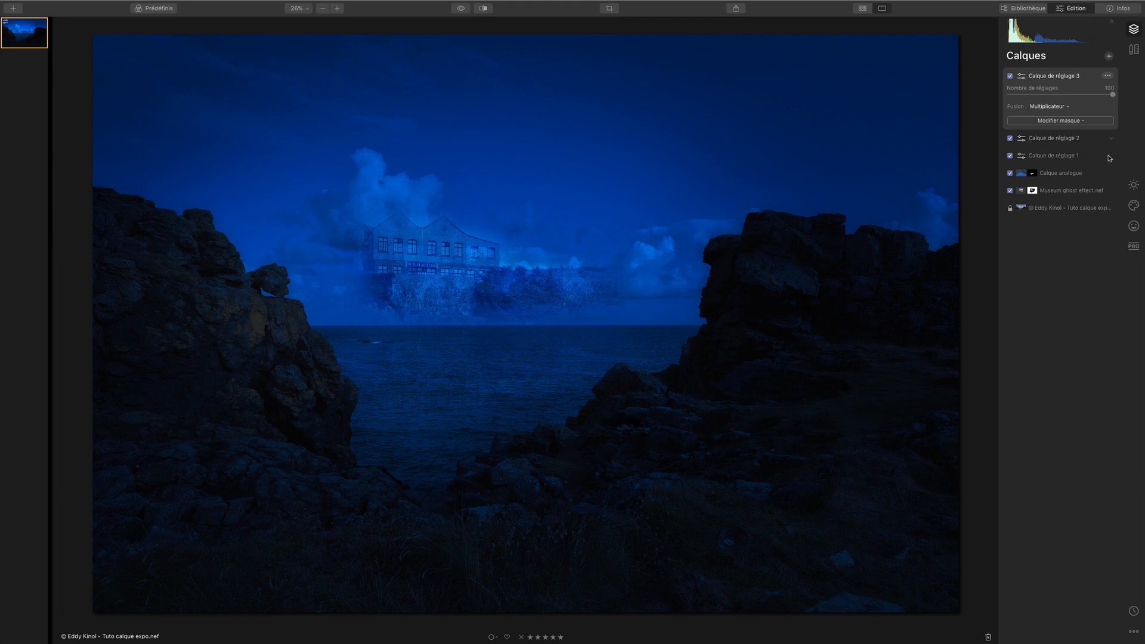
Raise the Exposition slightly in the Lumière settings of the third adjustment layer.
{"action": "left_click", "coordinate": [1133, 185]}
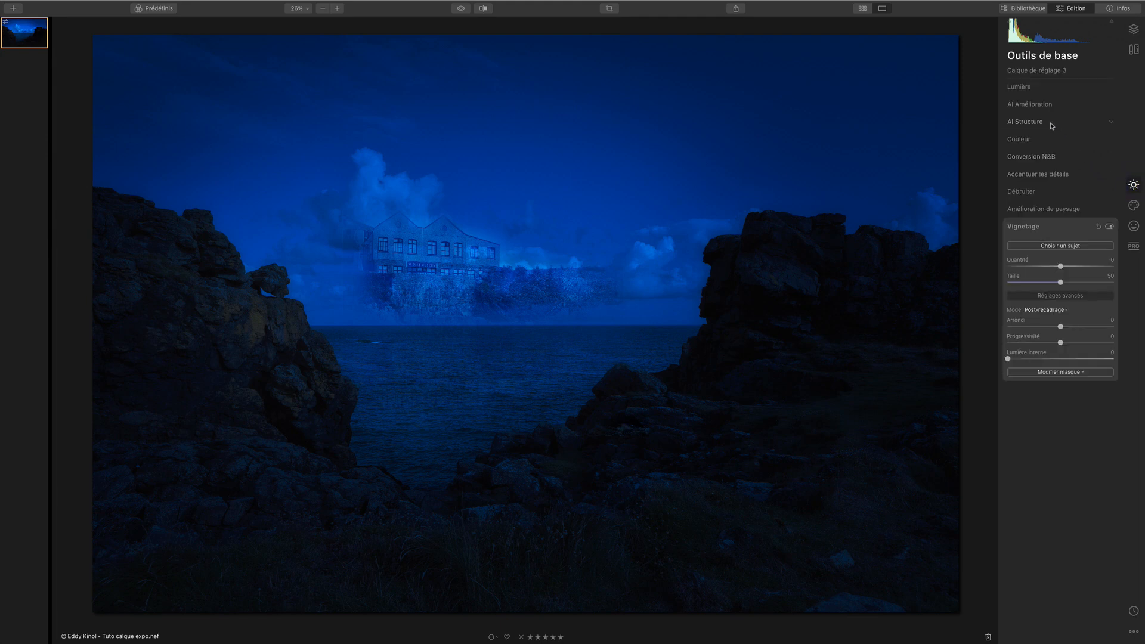
{"action": "left_click", "coordinate": [1038, 86]}
{"action": "mouse_move", "coordinate": [1064, 171]}
{"action": "left_mouse_down"}
{"action": "mouse_move", "coordinate": [1089, 173]}
{"action": "mouse_move", "coordinate": [1074, 170]}
{"action": "left_mouse_up"}
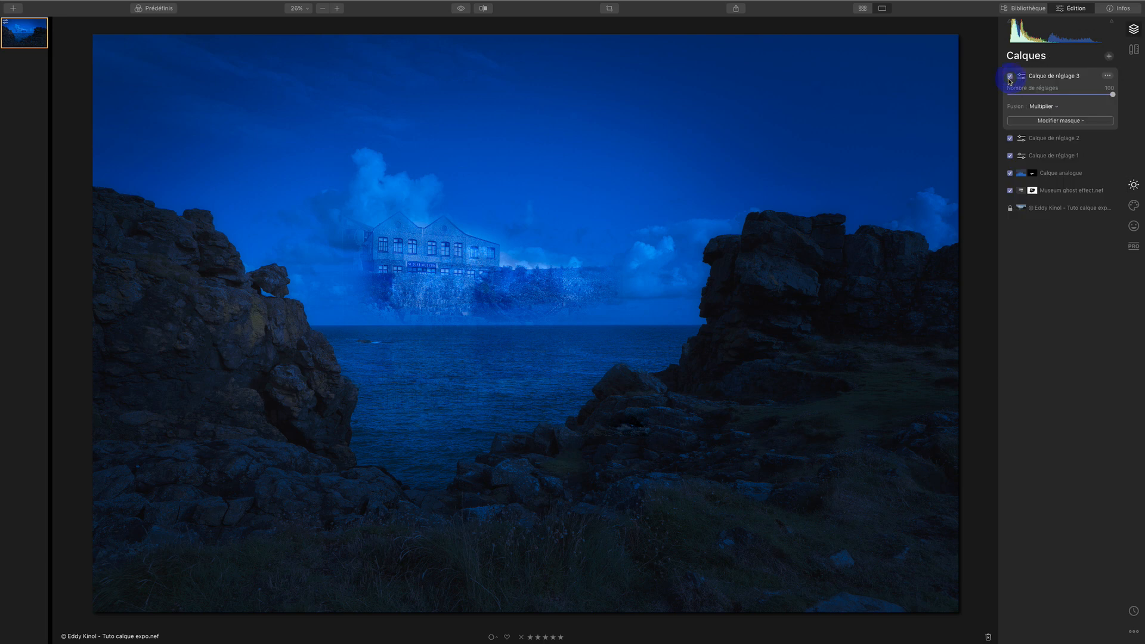
Toggle the third adjustment layer off and on to judge its effect, and compare the final image with the original photo.
{"action": "left_click", "coordinate": [1010, 77]}
{"action": "left_click", "coordinate": [1011, 77]}
{"action": "left_click", "coordinate": [1010, 76]}
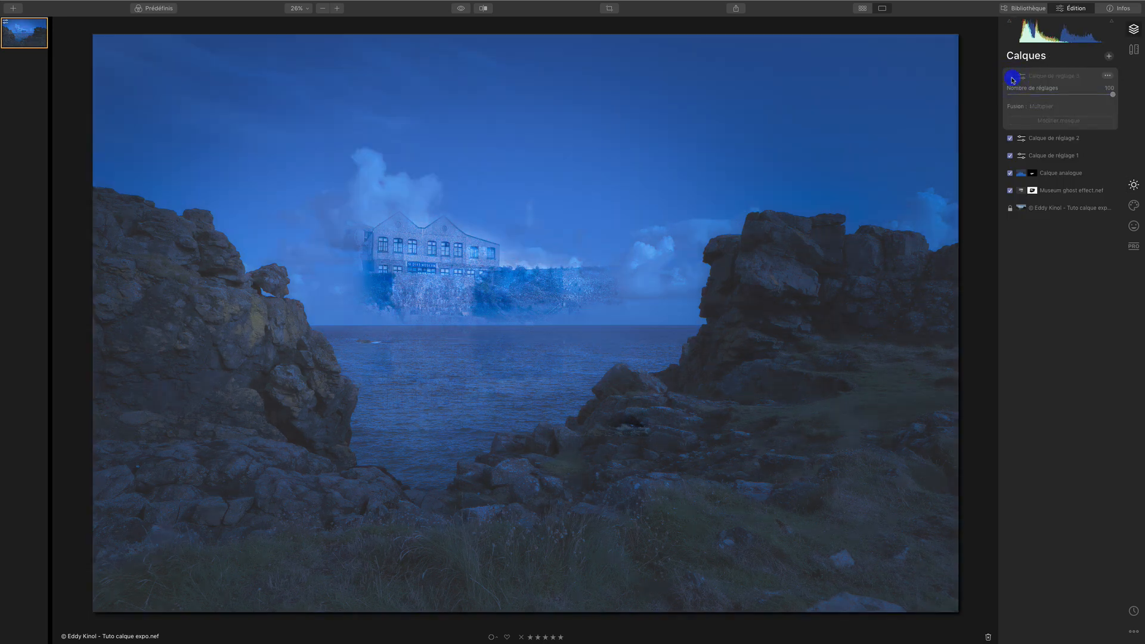
{"action": "left_click", "coordinate": [1010, 77]}
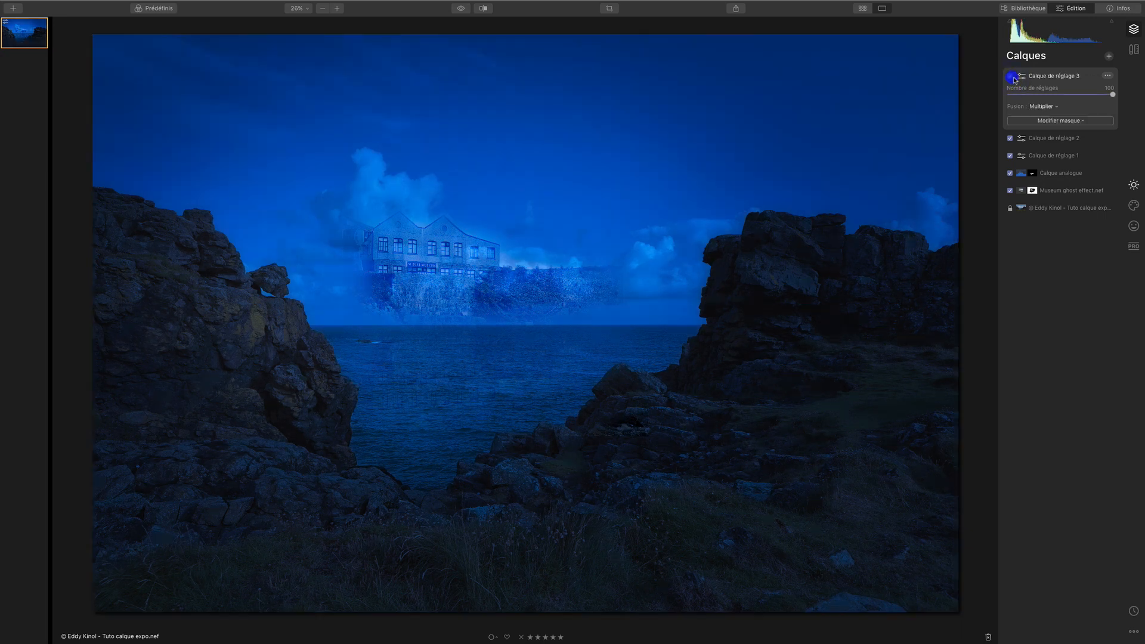
{"action": "left_click", "coordinate": [1010, 77]}
{"action": "left_click", "coordinate": [1011, 77]}
{"action": "left_click", "coordinate": [461, 8]}
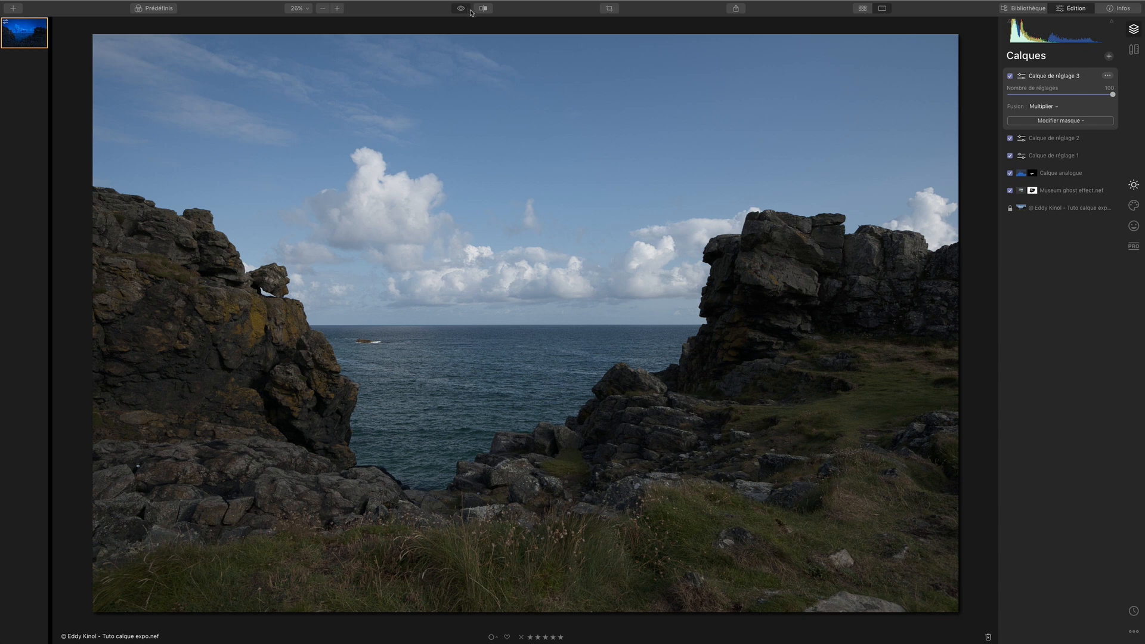
{"action": "left_click", "coordinate": [469, 10]}
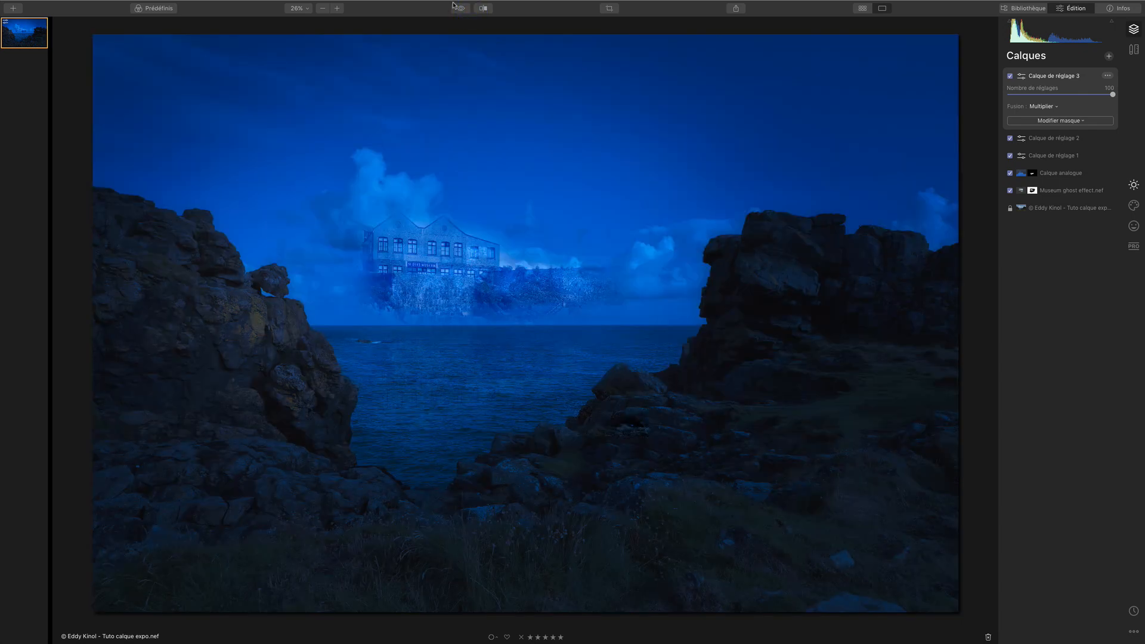